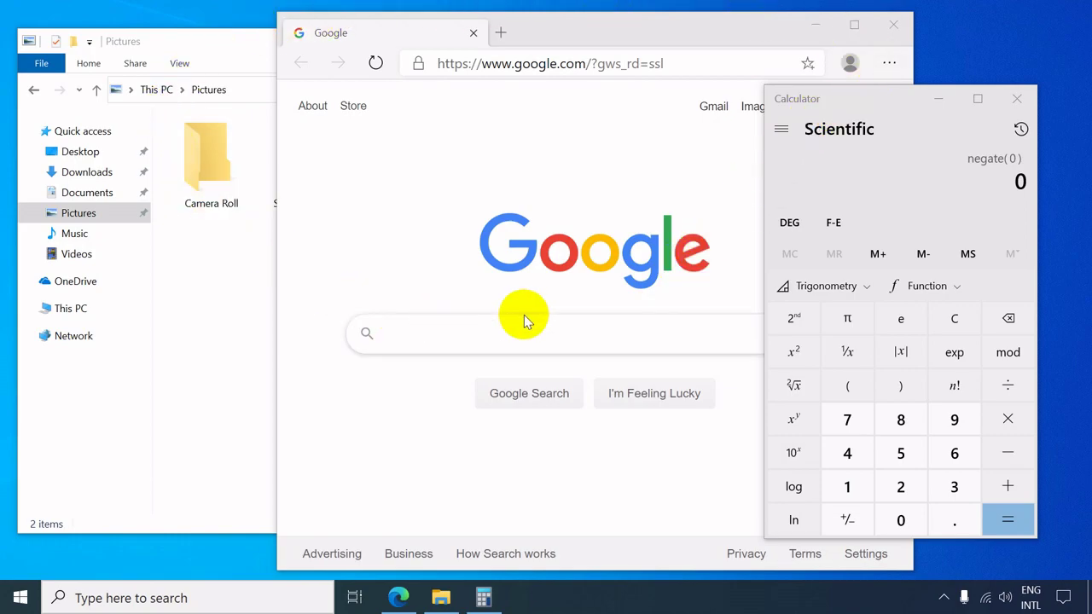
- Aero Shake the Edge, Pictures folder and Calculator windows in turn to minimize and restore the others
click(647, 34)
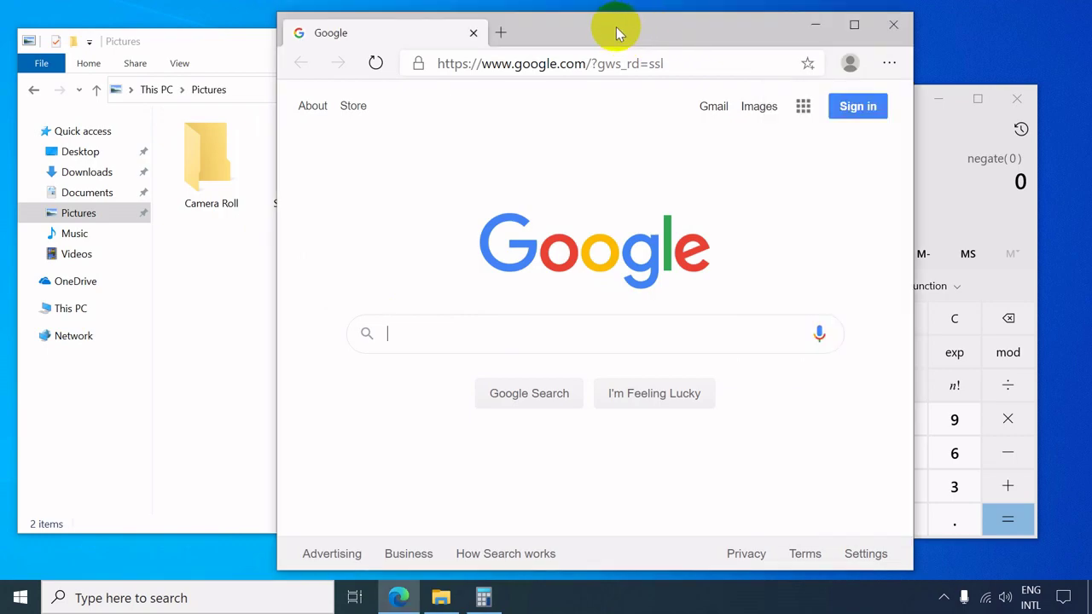
drag(618, 30, 559, 23)
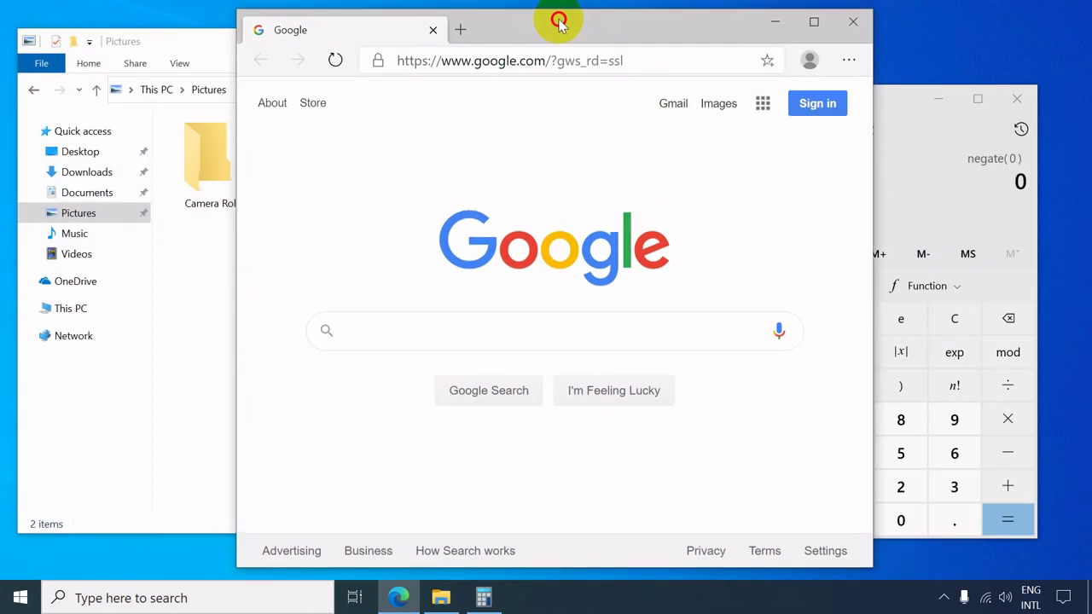
click(191, 40)
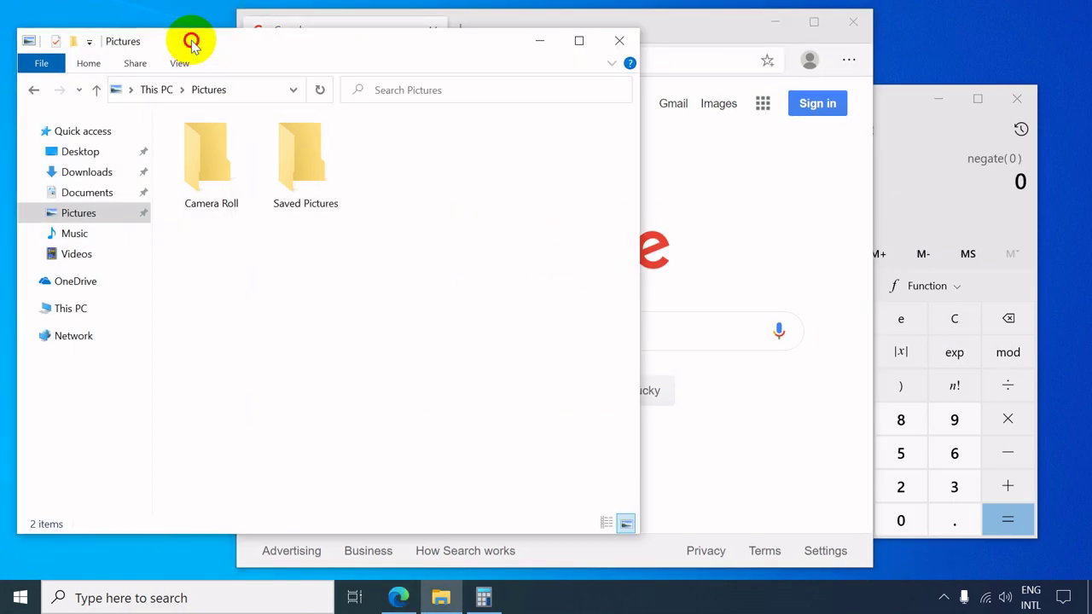
drag(191, 40, 232, 48)
drag(887, 95, 840, 91)
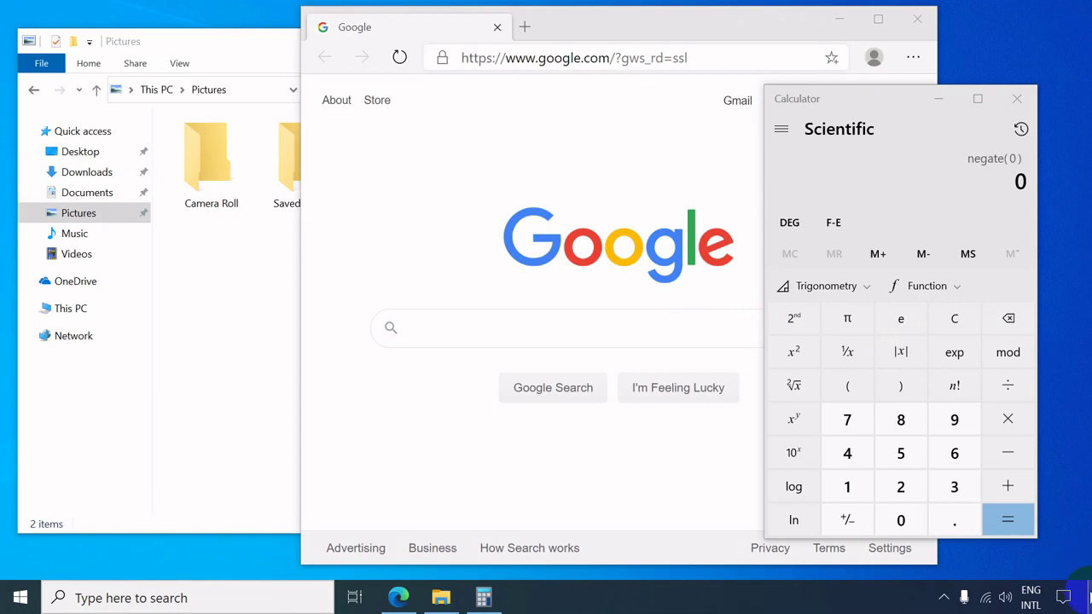
click(1089, 595)
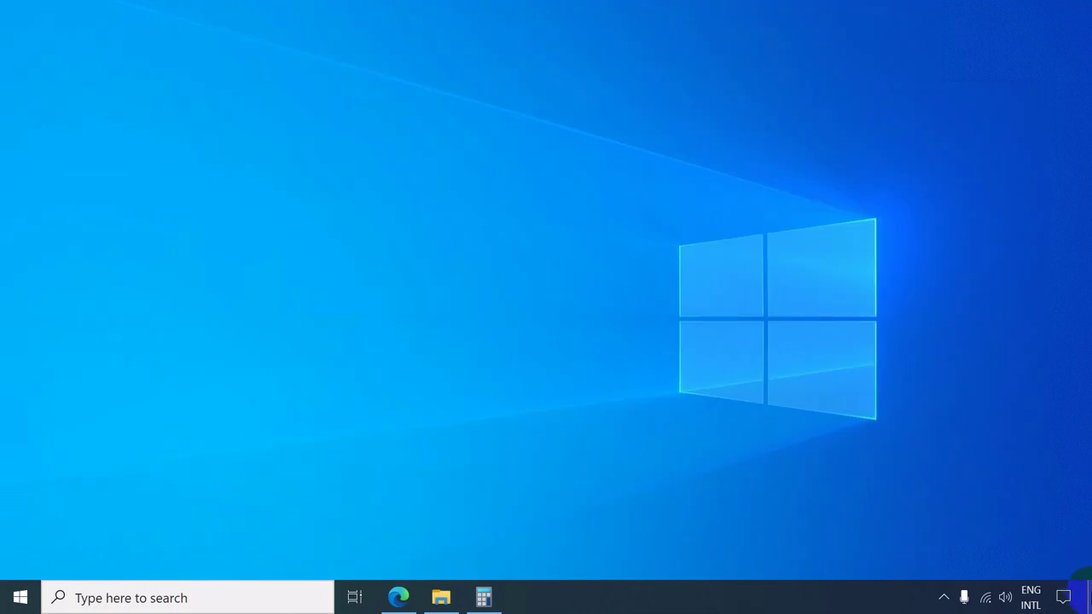
click(1087, 589)
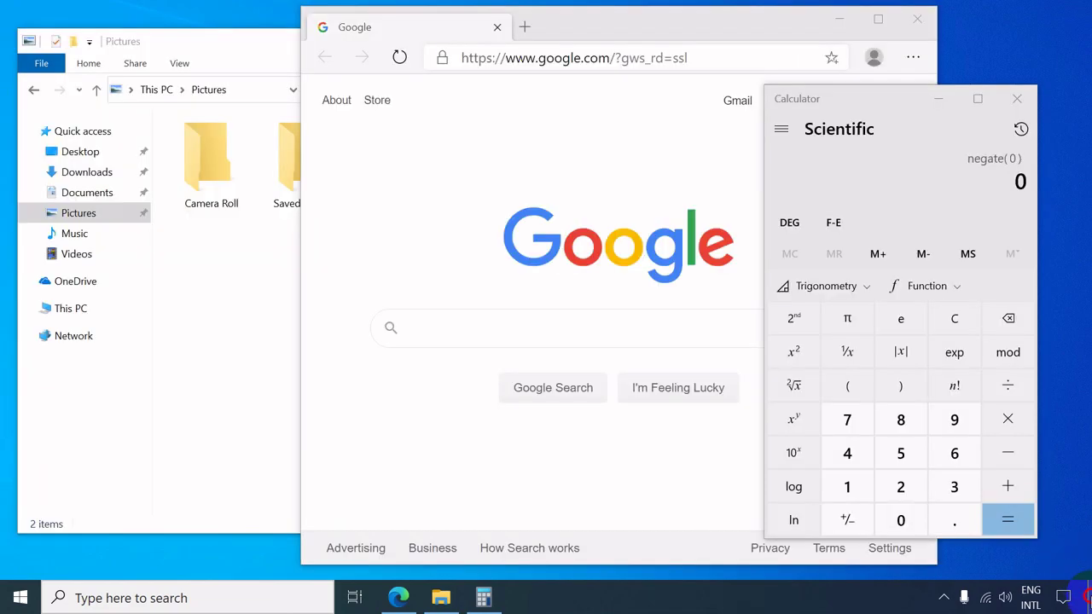
click(1087, 595)
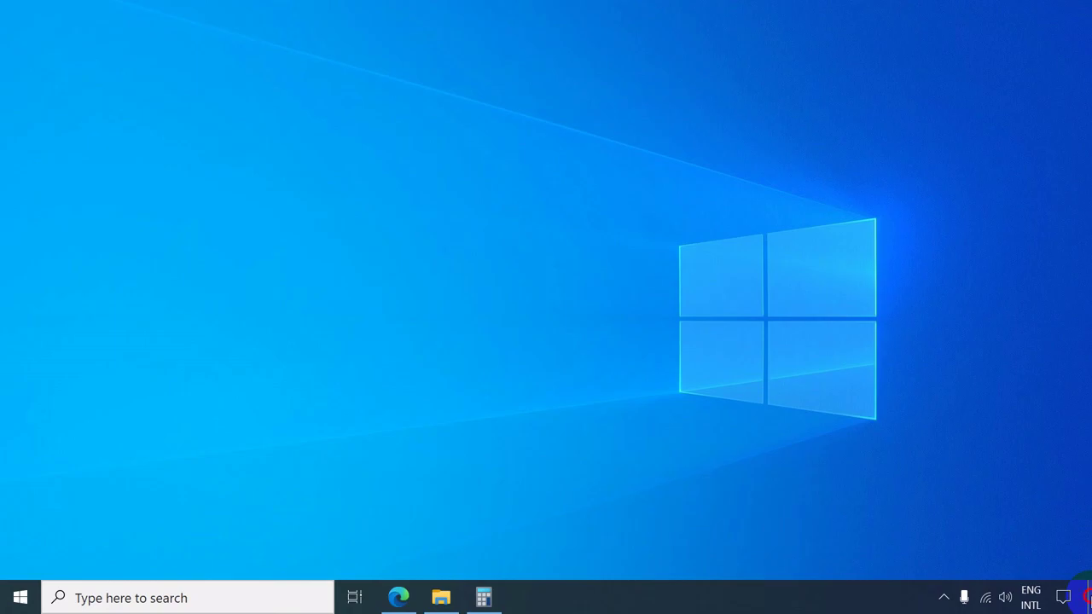
click(1087, 595)
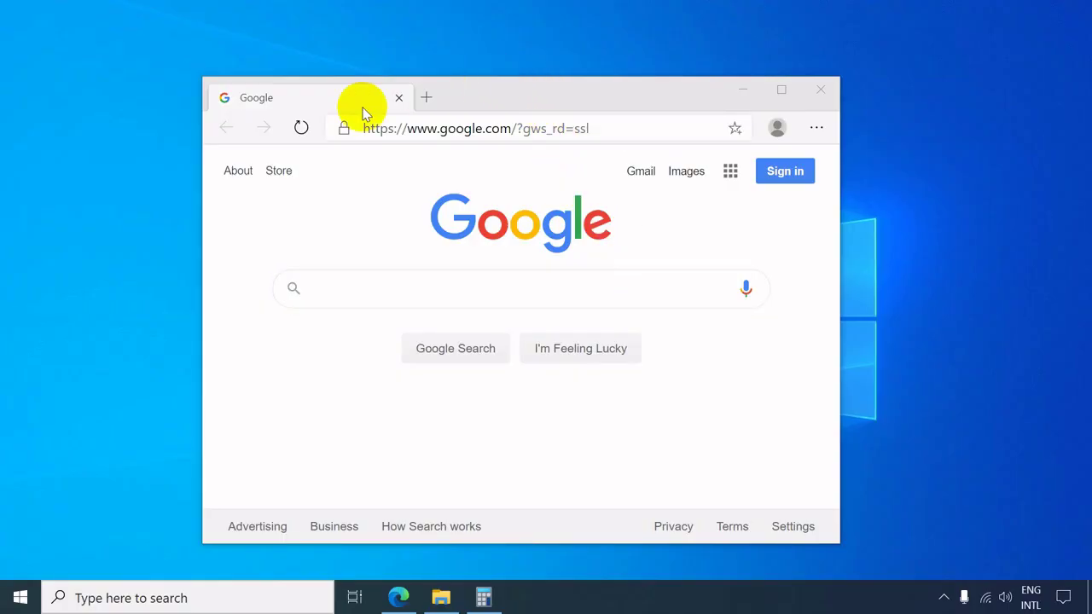
click(537, 98)
double_click(537, 95)
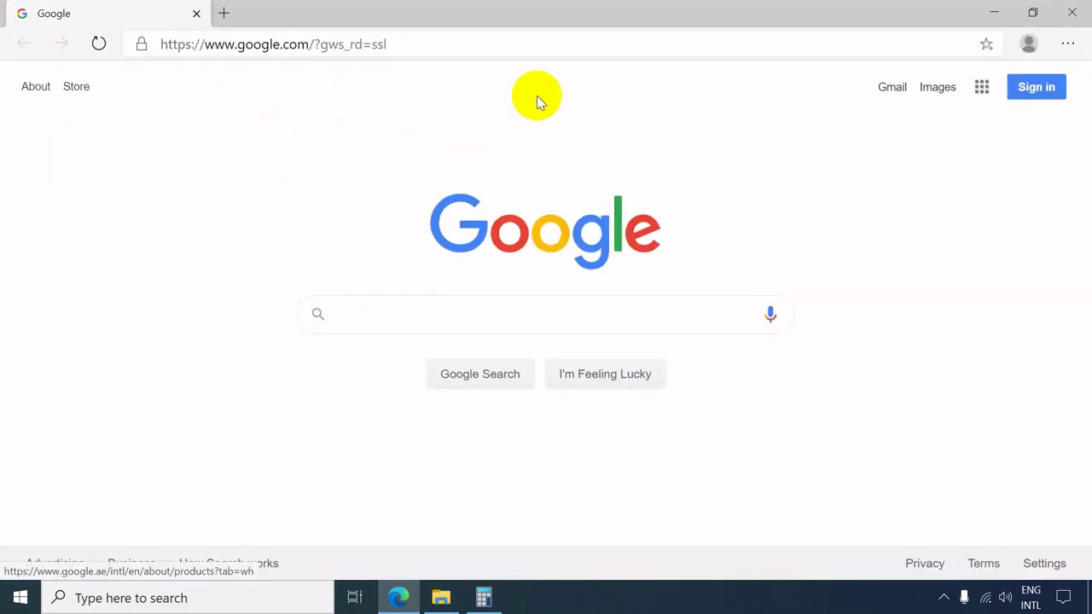
double_click(537, 32)
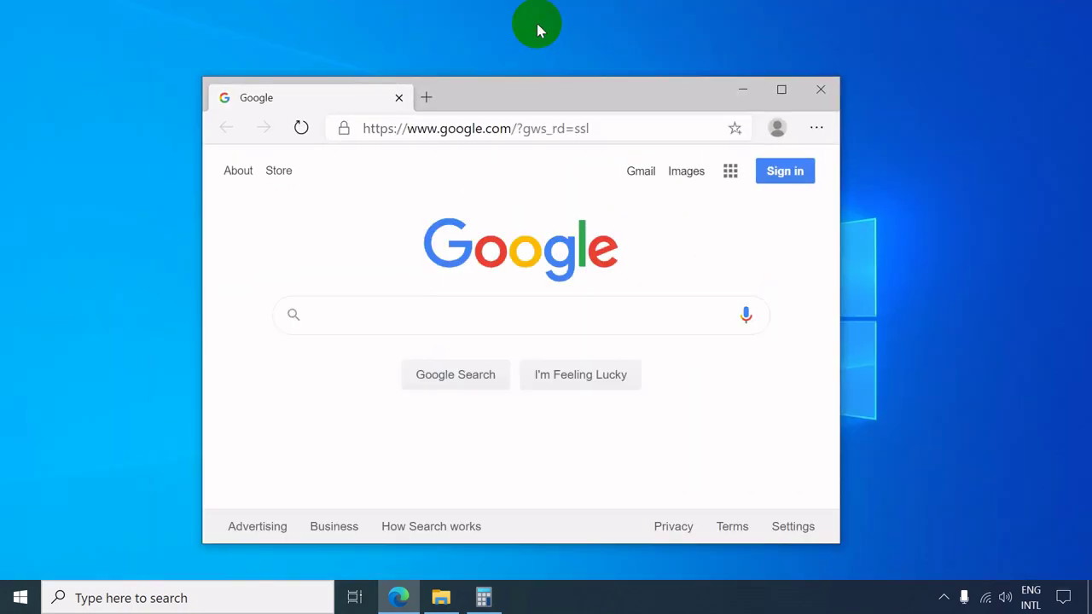
double_click(527, 98)
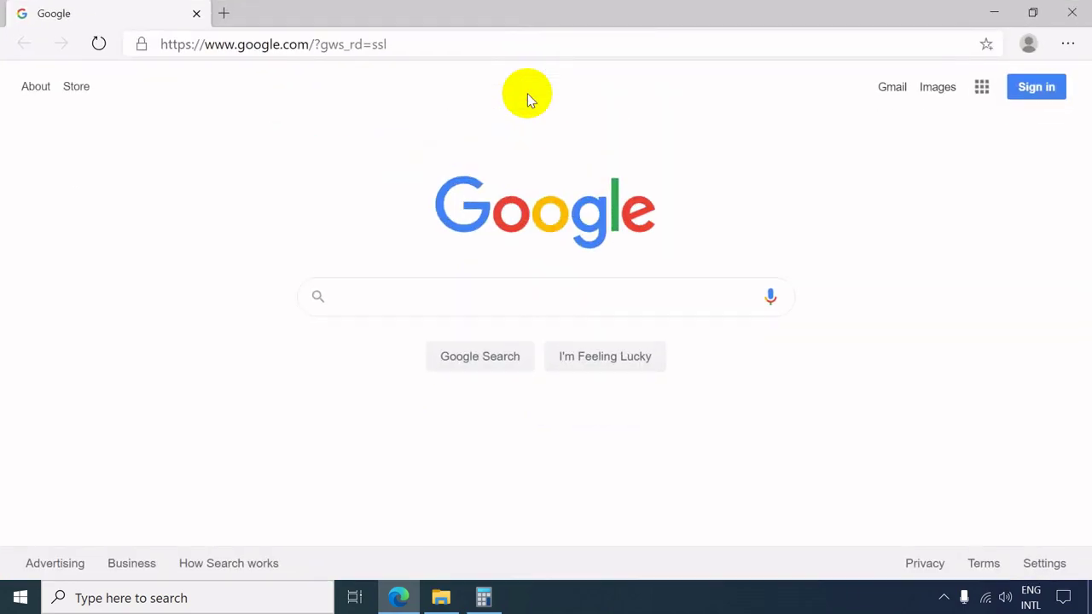
double_click(529, 25)
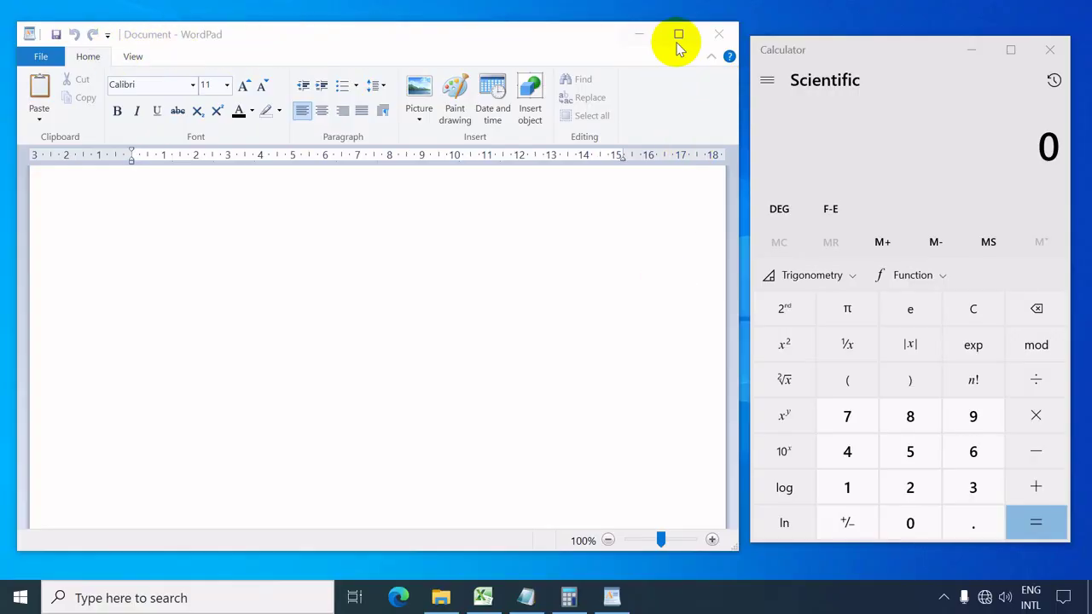
click(864, 51)
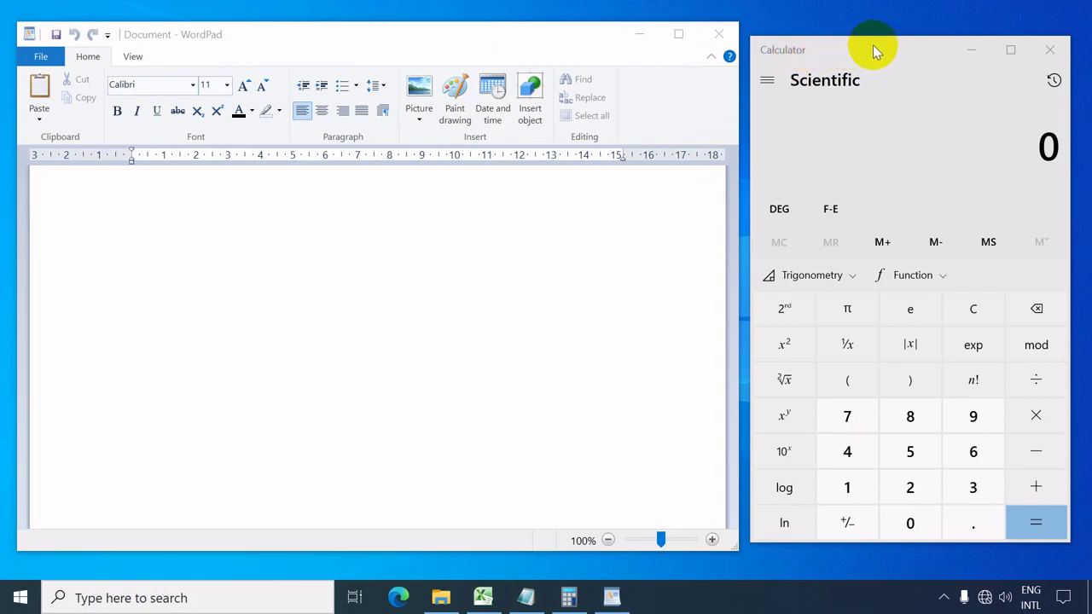
mouse_move(849, 48)
mouse_down()
mouse_move(661, 92)
mouse_move(225, 54)
mouse_move(850, 51)
mouse_up()
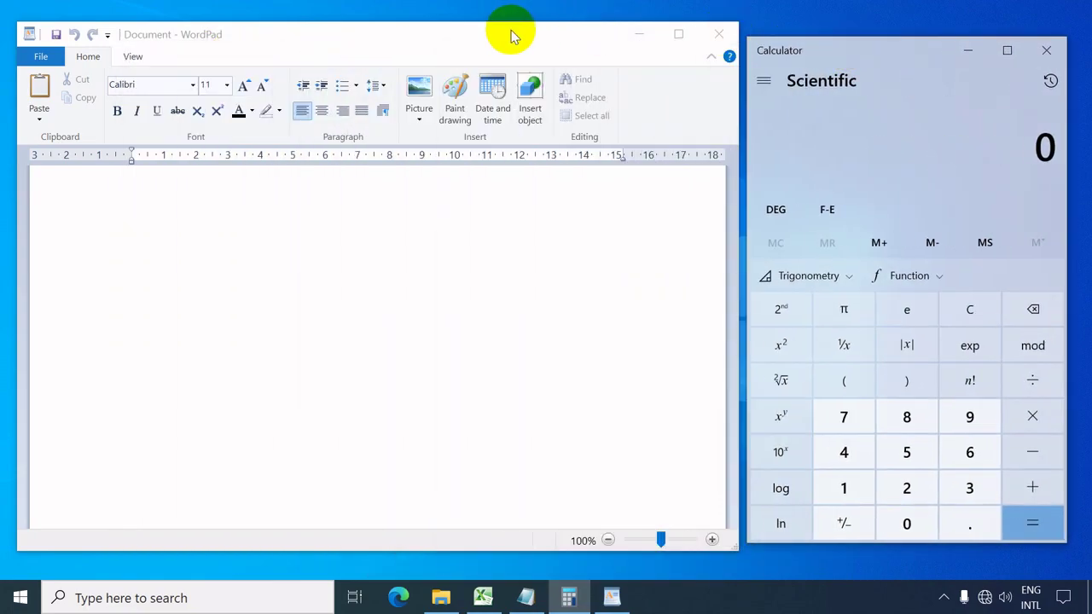
mouse_move(474, 39)
mouse_down()
mouse_move(758, 54)
mouse_move(624, 66)
mouse_move(463, 57)
mouse_move(475, 39)
mouse_move(589, 69)
mouse_move(475, 39)
mouse_up()
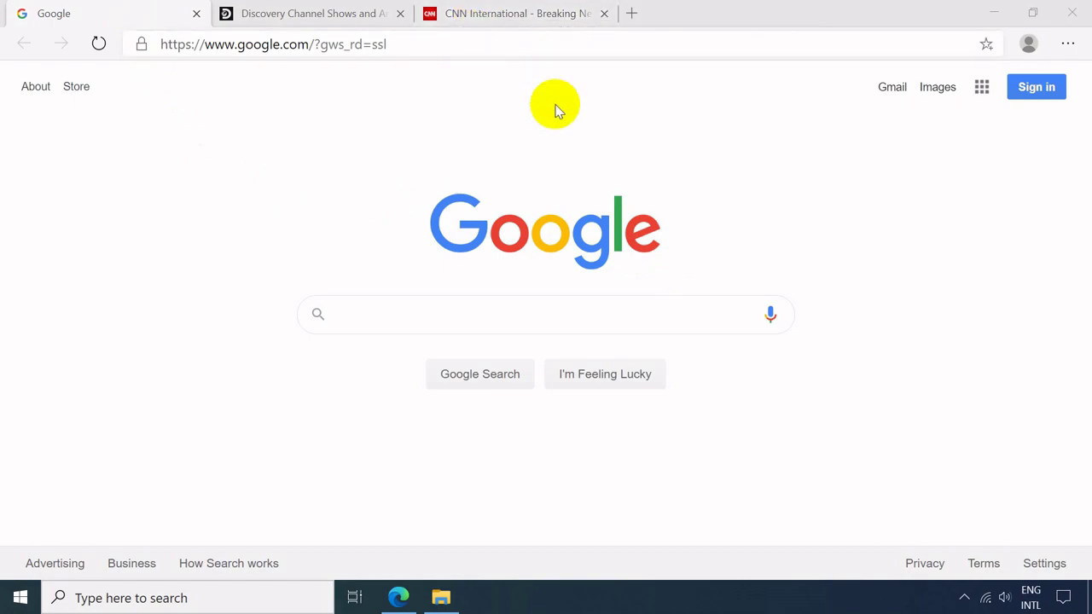
- Middle-click to close the CNN International tab, keeping Google and Discovery Channel open
middle_click(487, 17)
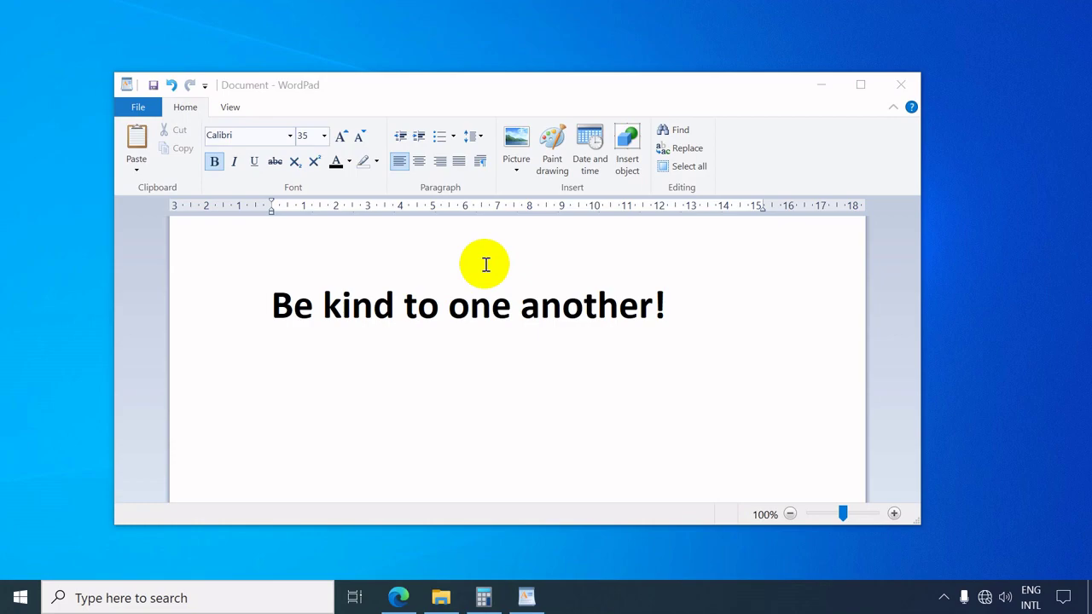
- Select the word 'Be', then the whole line, clearing the selection each time
drag(291, 308, 271, 305)
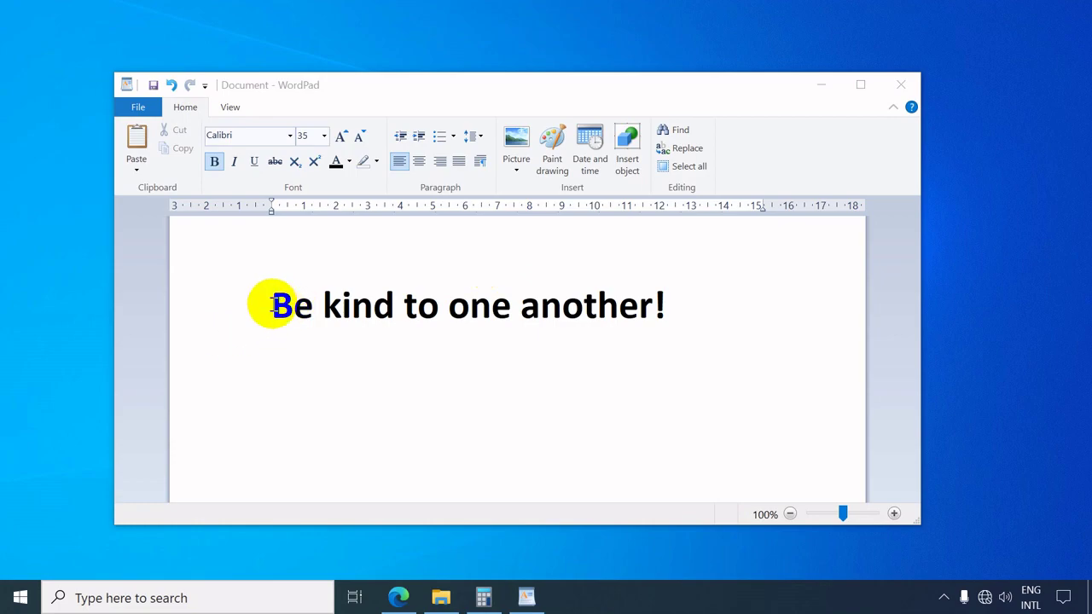
double_click(273, 305)
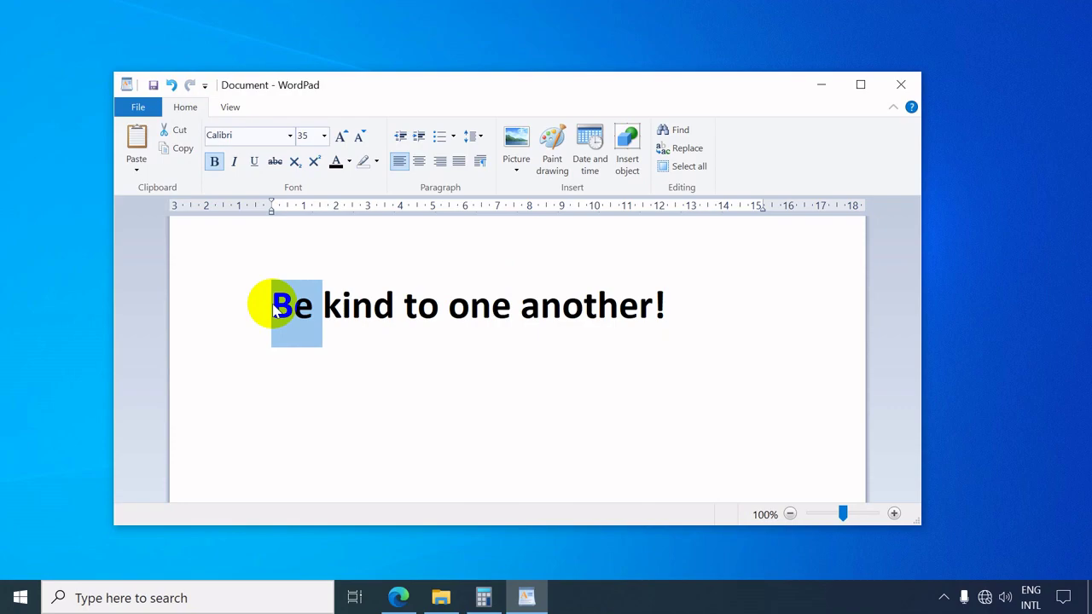
click(272, 305)
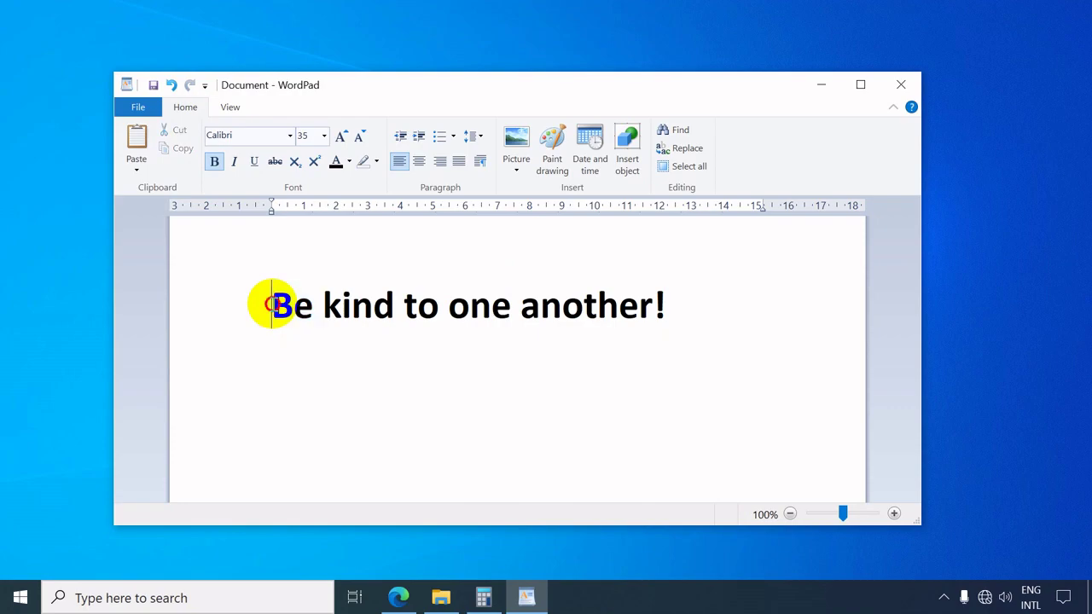
triple_click(273, 307)
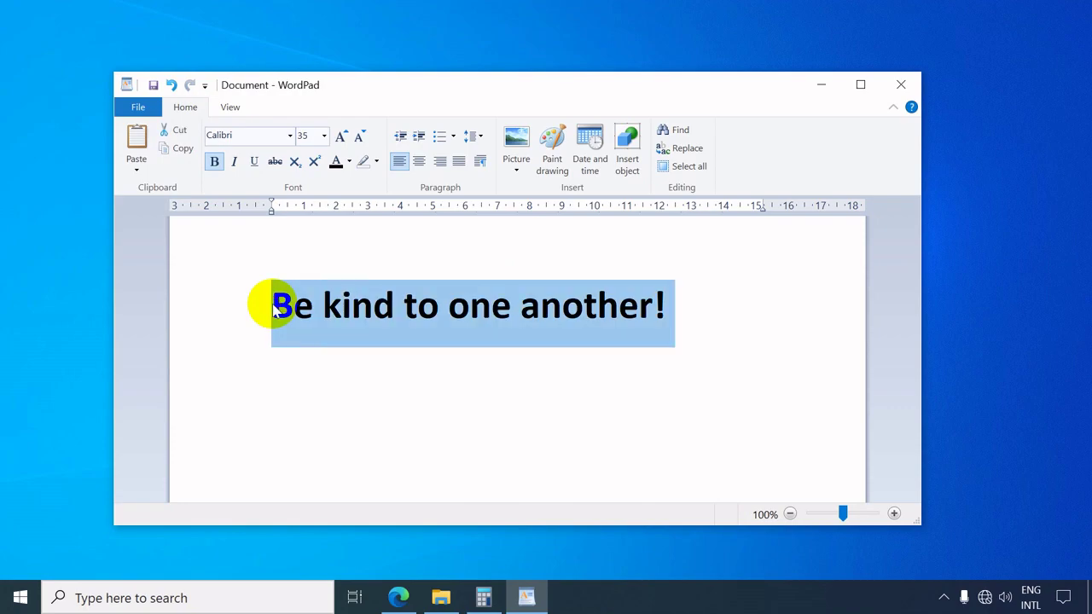
click(272, 306)
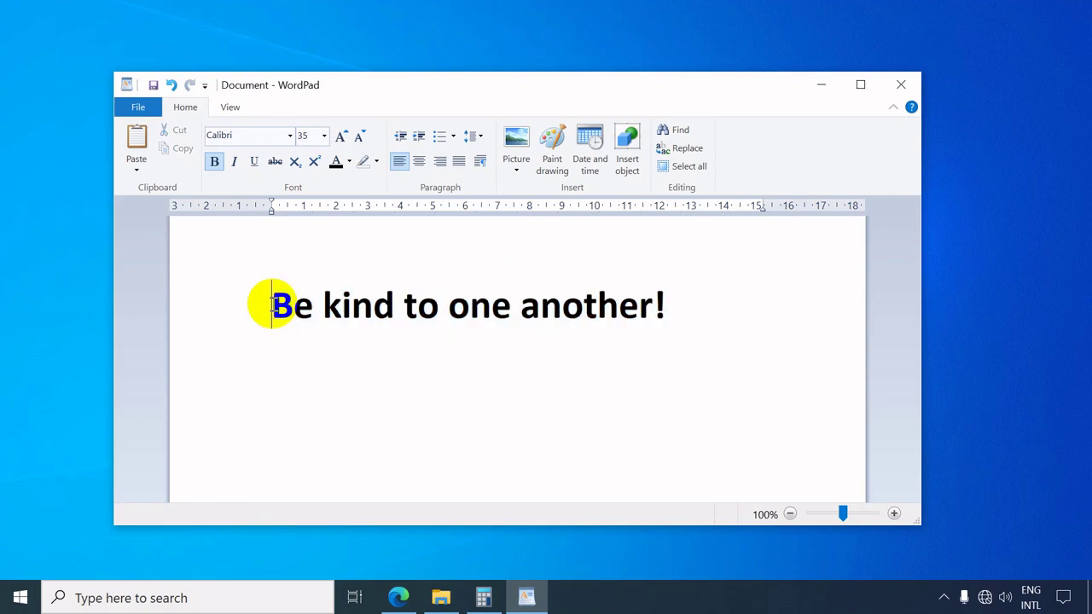
- Select the words 'kind' and 'another', then the entire 'Be kind to one another!' line
double_click(367, 304)
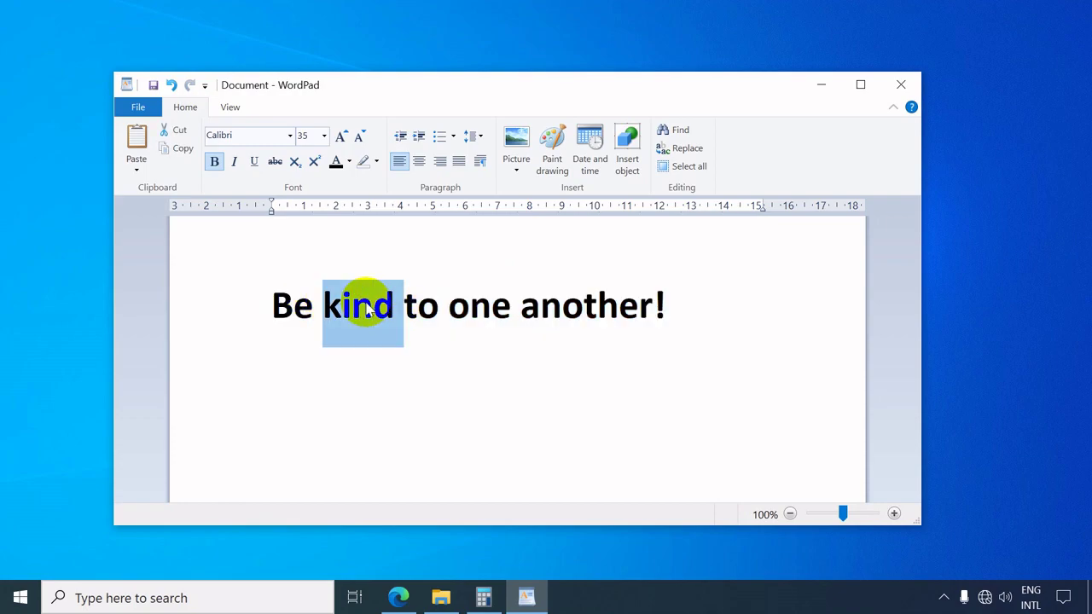
click(368, 304)
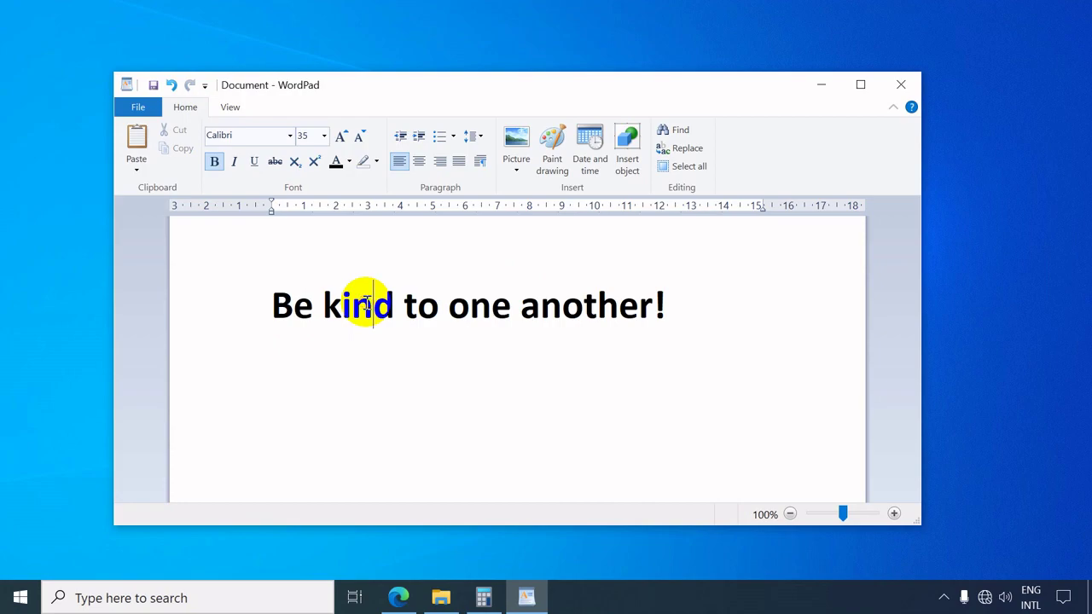
triple_click(367, 304)
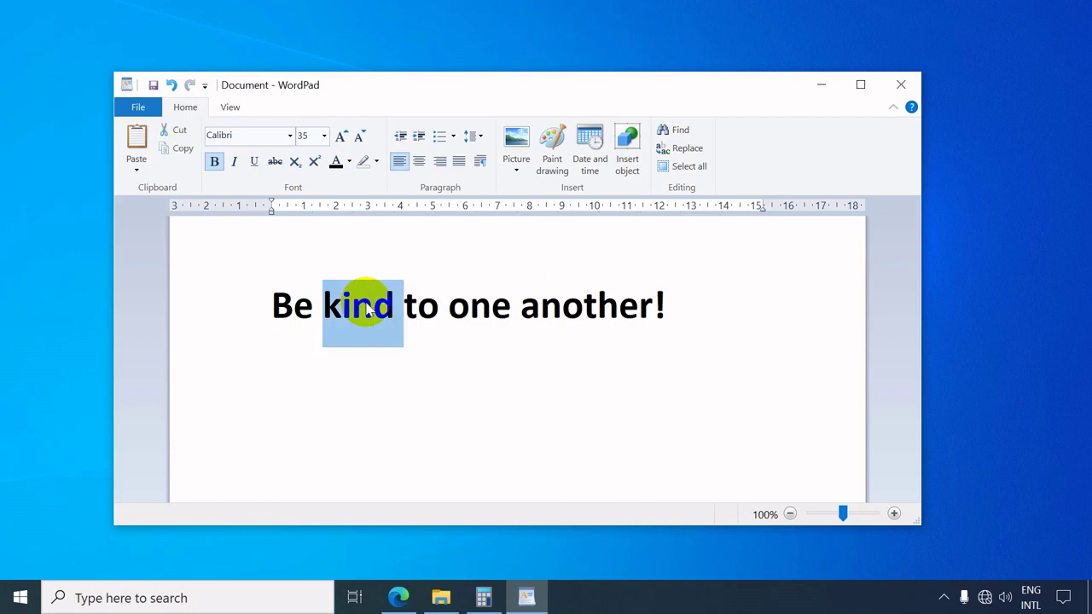
double_click(563, 311)
triple_click(563, 311)
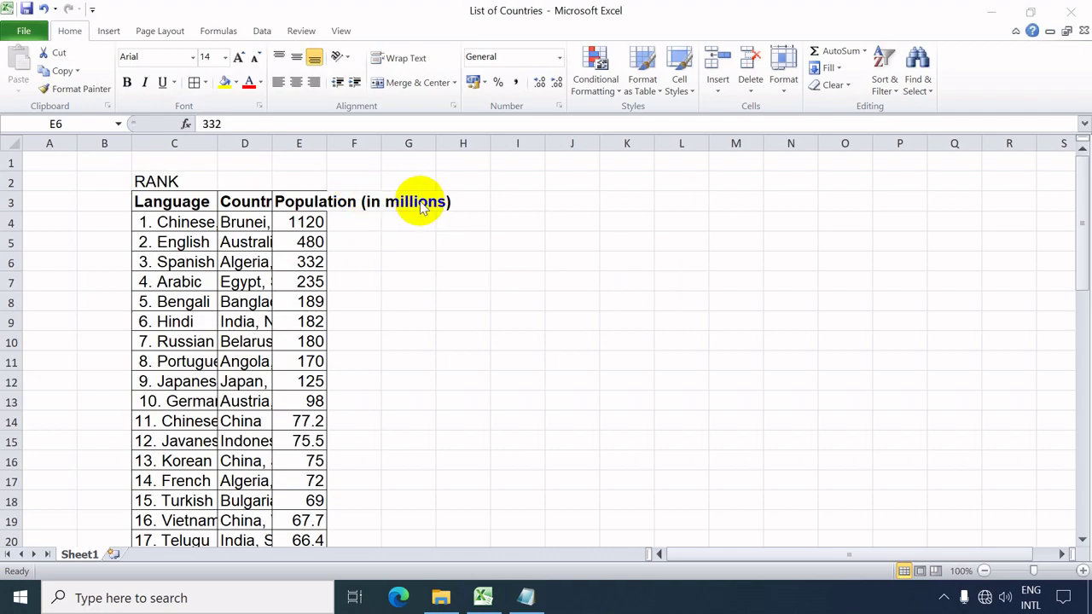
- AutoFit columns C, D and E to the language names, country lists and Population heading
click(216, 144)
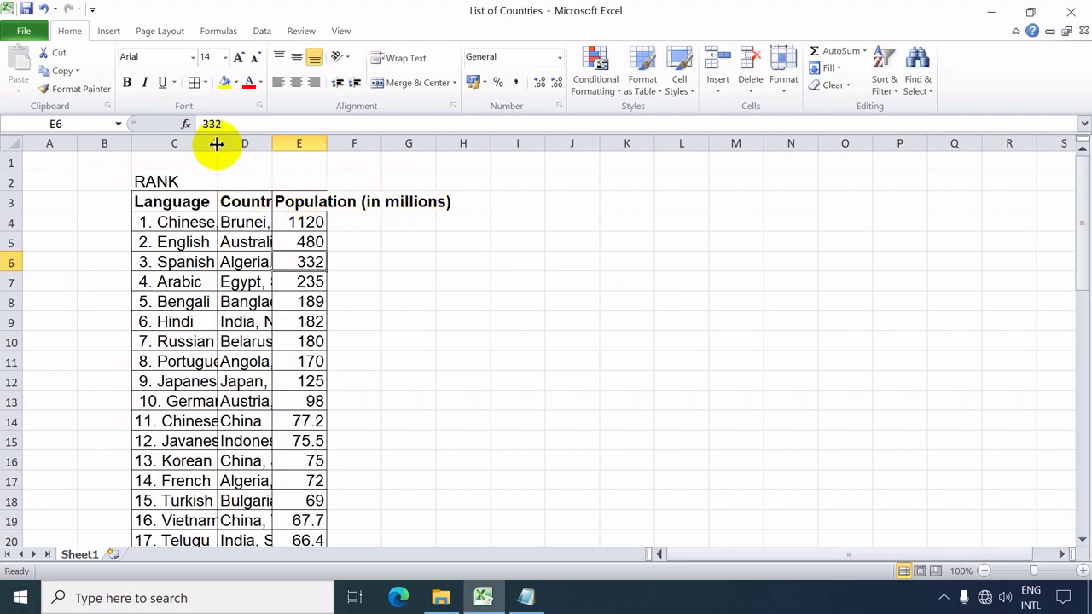
double_click(217, 144)
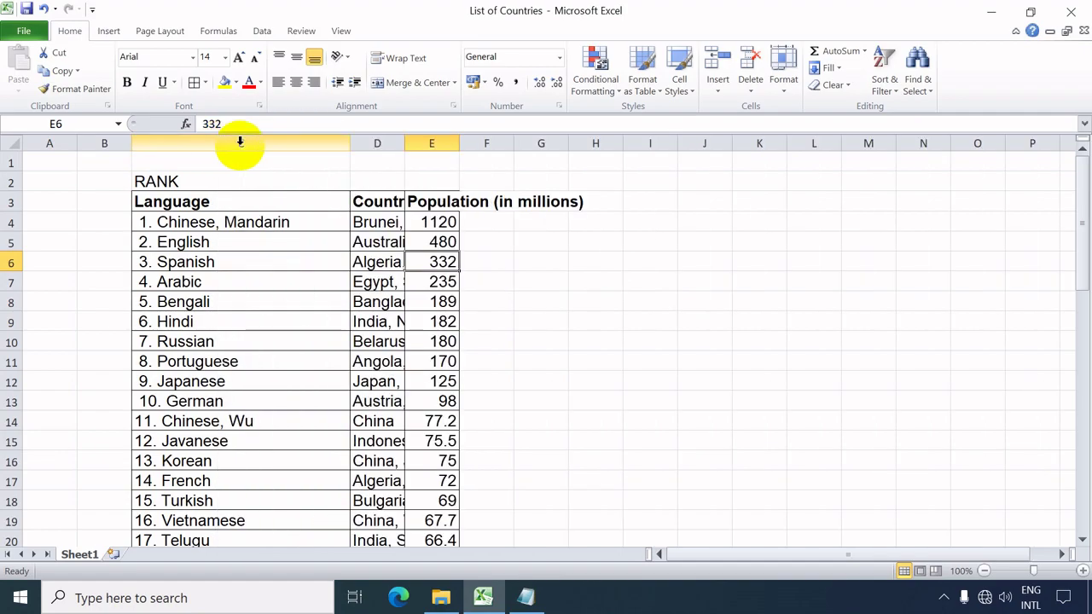
double_click(408, 144)
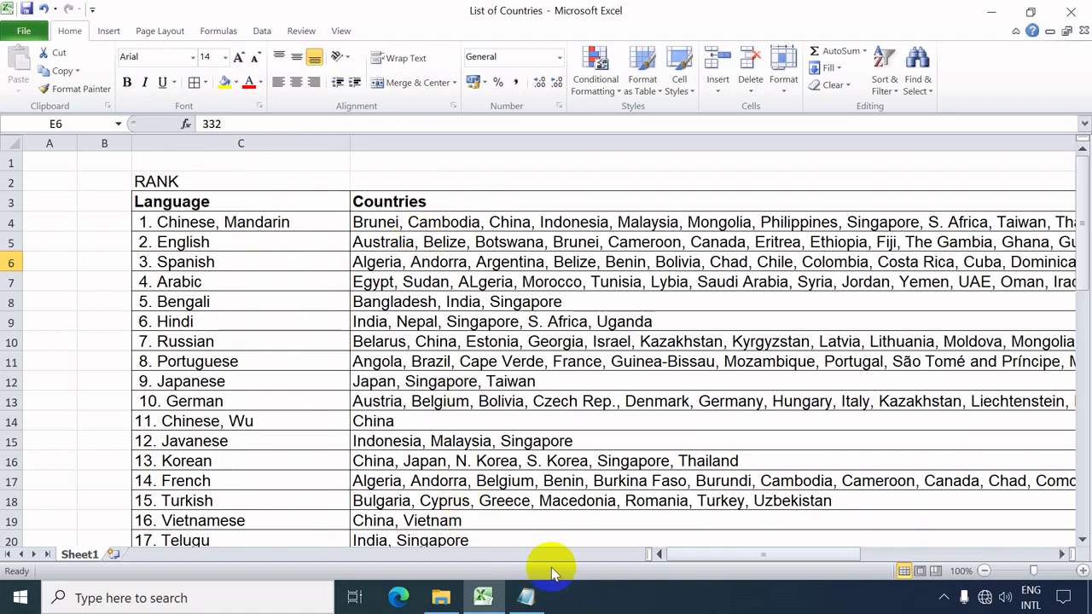
drag(716, 554, 897, 551)
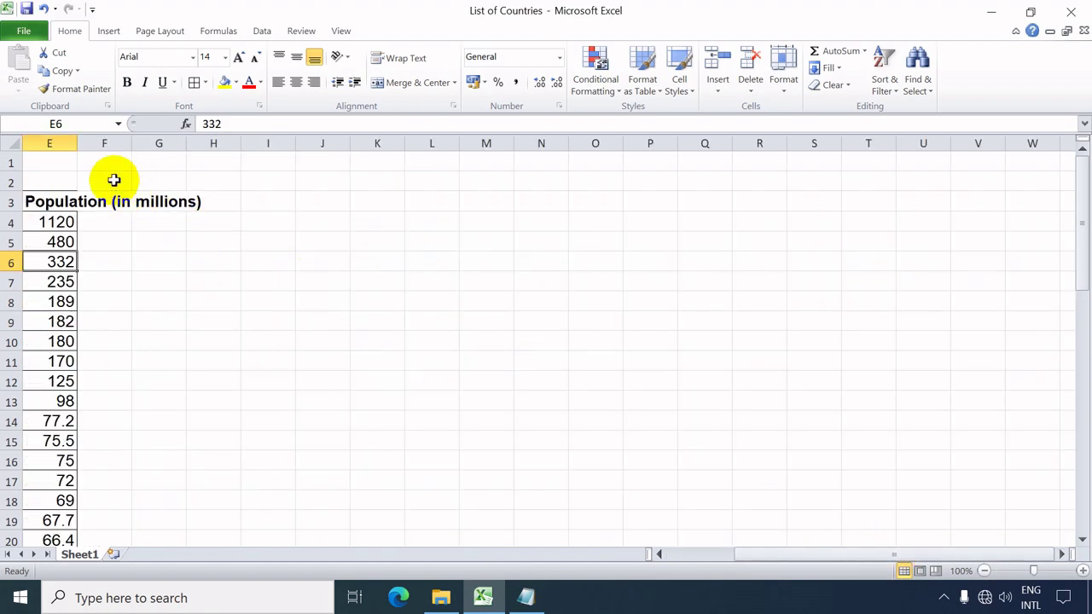
mouse_move(765, 560)
mouse_down()
mouse_move(752, 560)
mouse_move(760, 556)
mouse_up()
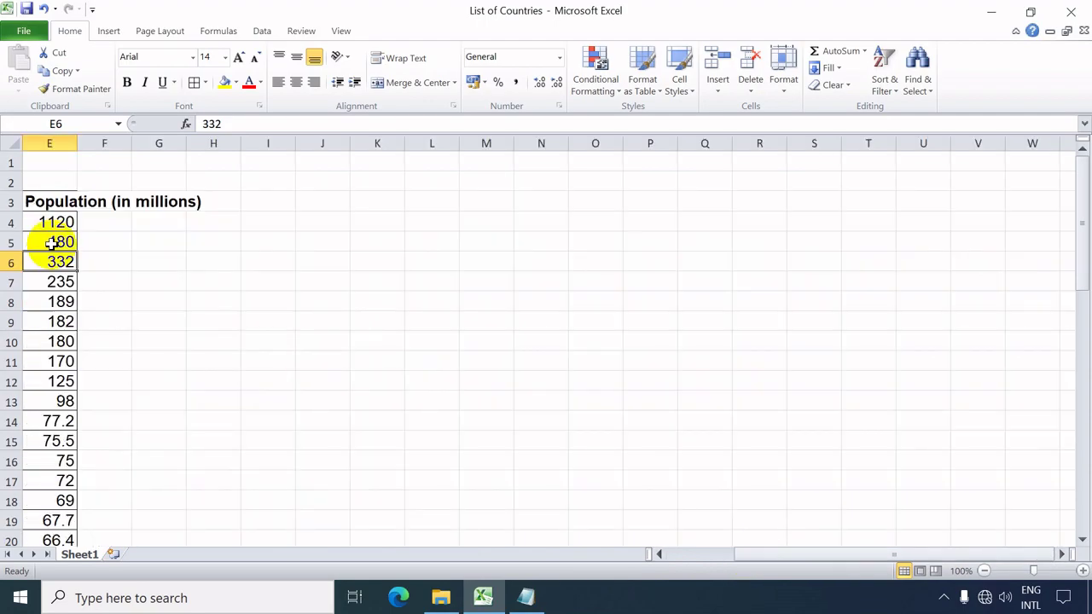
double_click(75, 142)
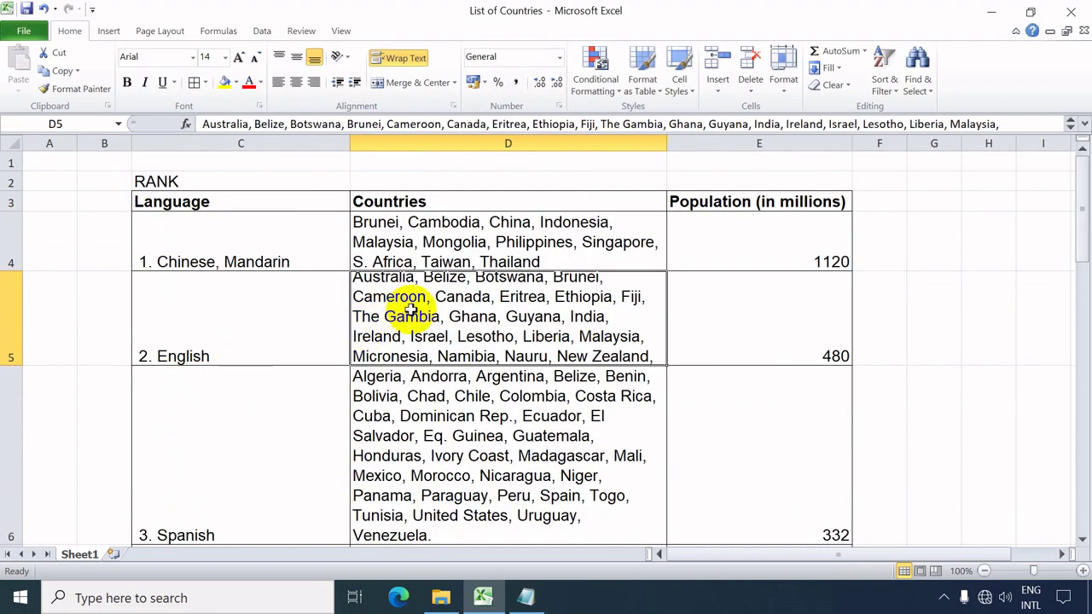
- AutoFit row 5, shrink row 10, then AutoFit row 10 to show its wrapped country list
double_click(12, 364)
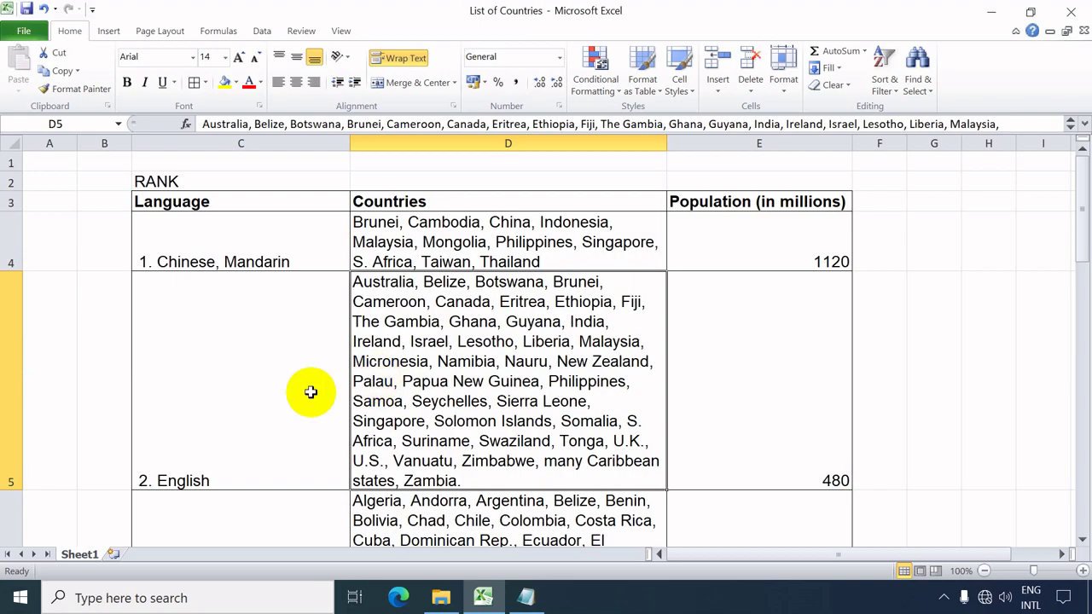
scroll(247, 447, down, 2)
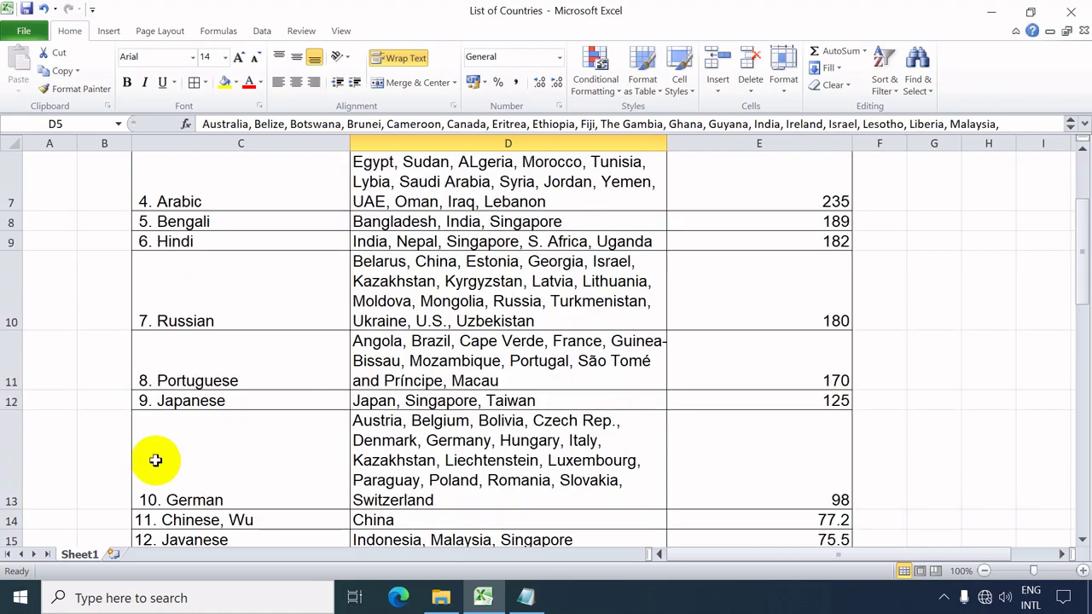
drag(12, 330, 13, 285)
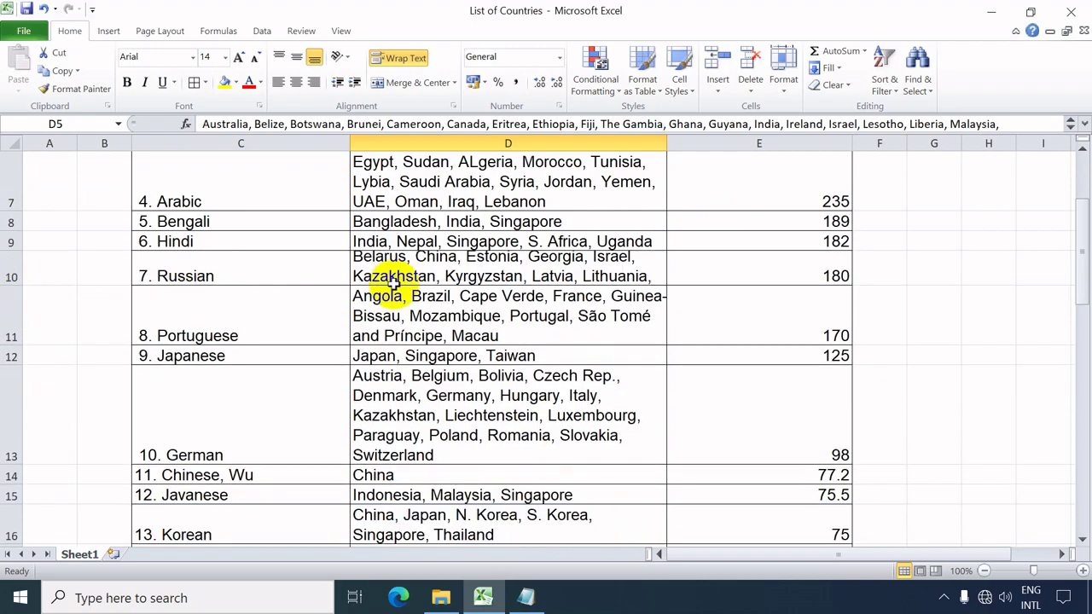
double_click(14, 284)
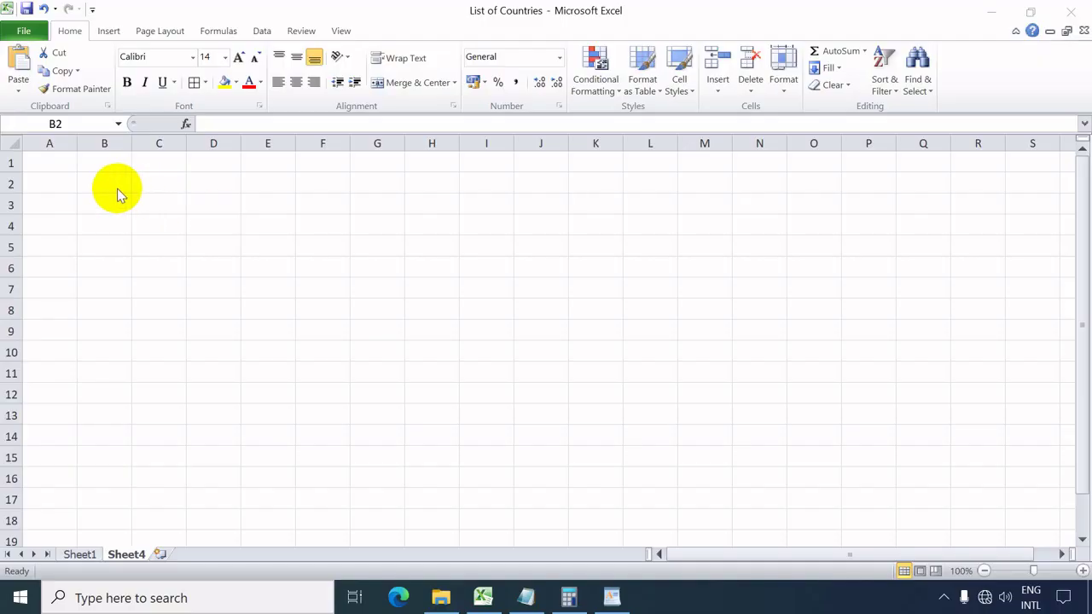
- Enter 1 and 2 in B1:B2 and fill the number series down to B18
click(108, 163)
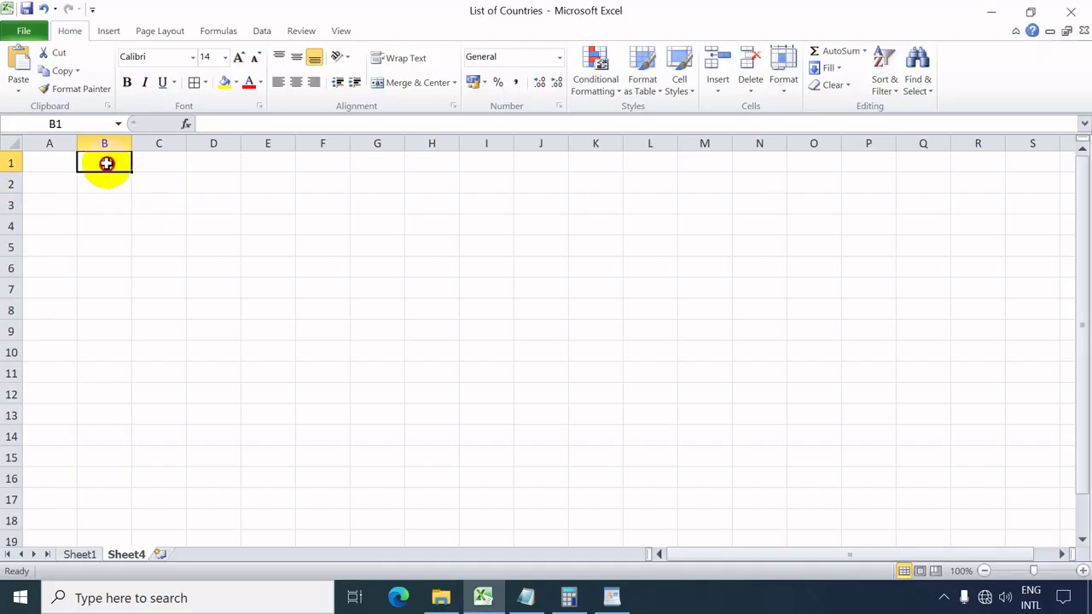
text(1)
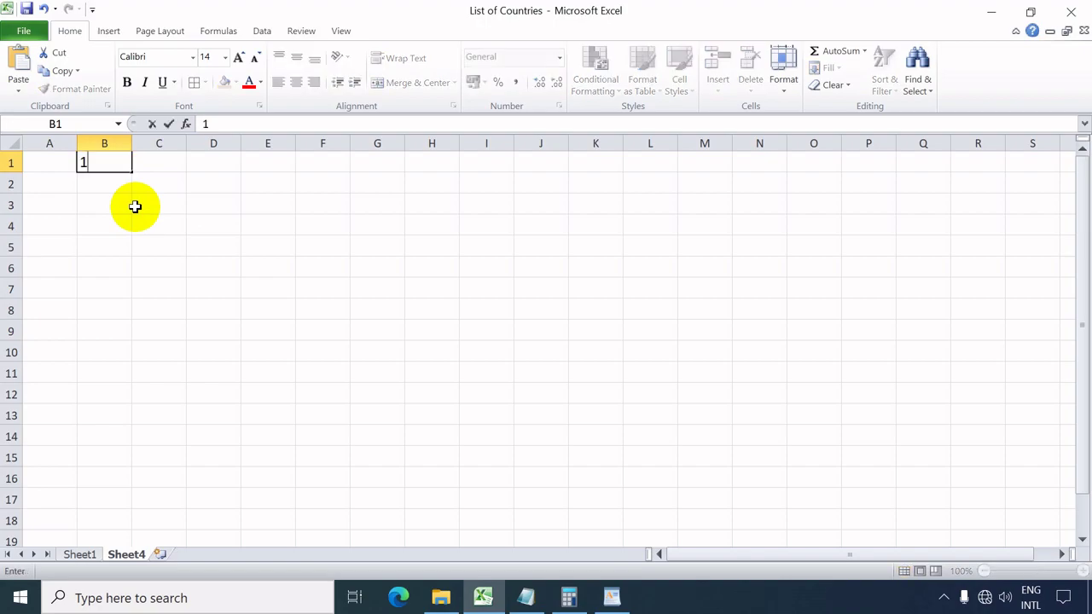
key(Return)
text(2)
key(Return)
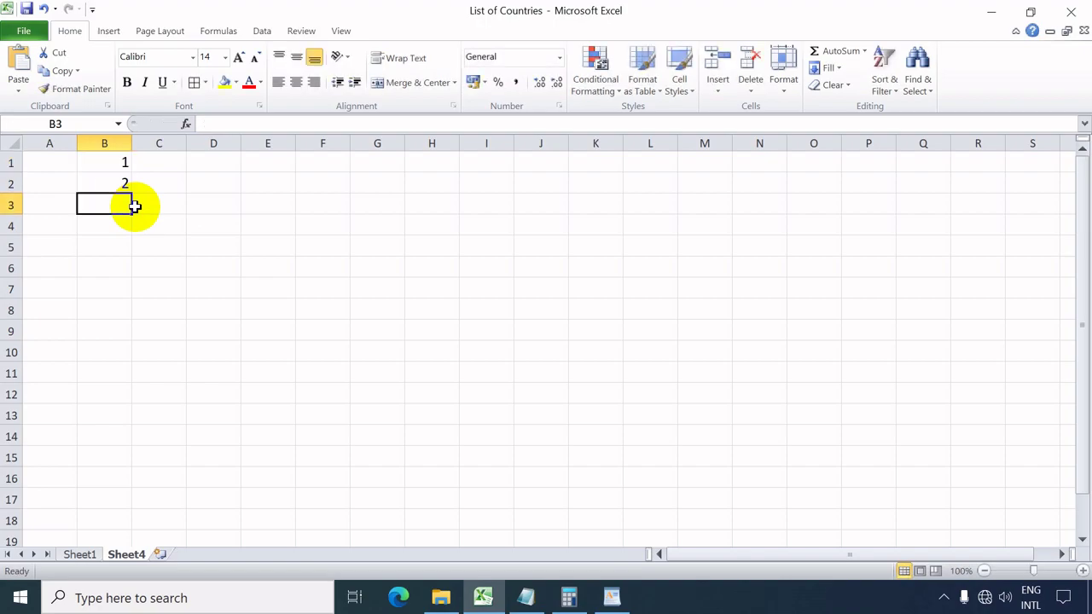
drag(122, 164, 128, 527)
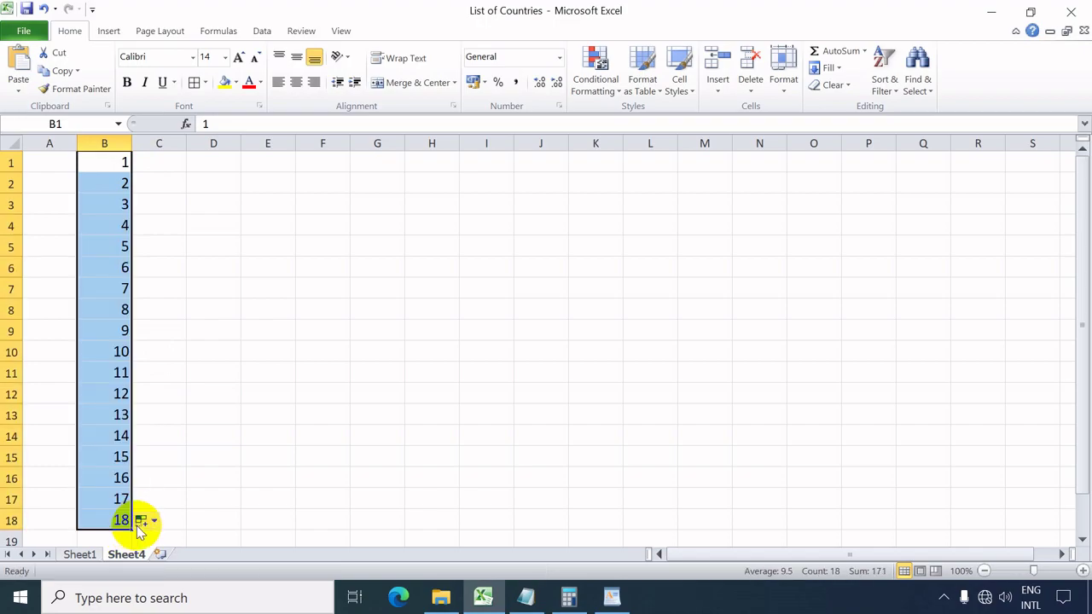
click(166, 166)
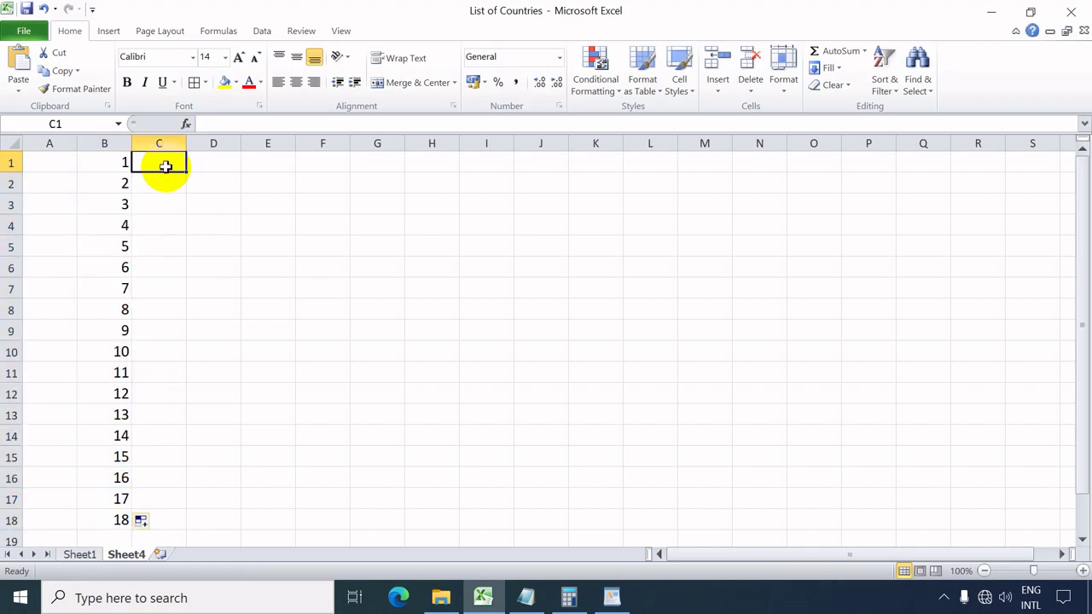
- Enter Monday in C1, fill weekdays down to C18, and AutoFit column C for Wednesday
text(Monday)
key(Return)
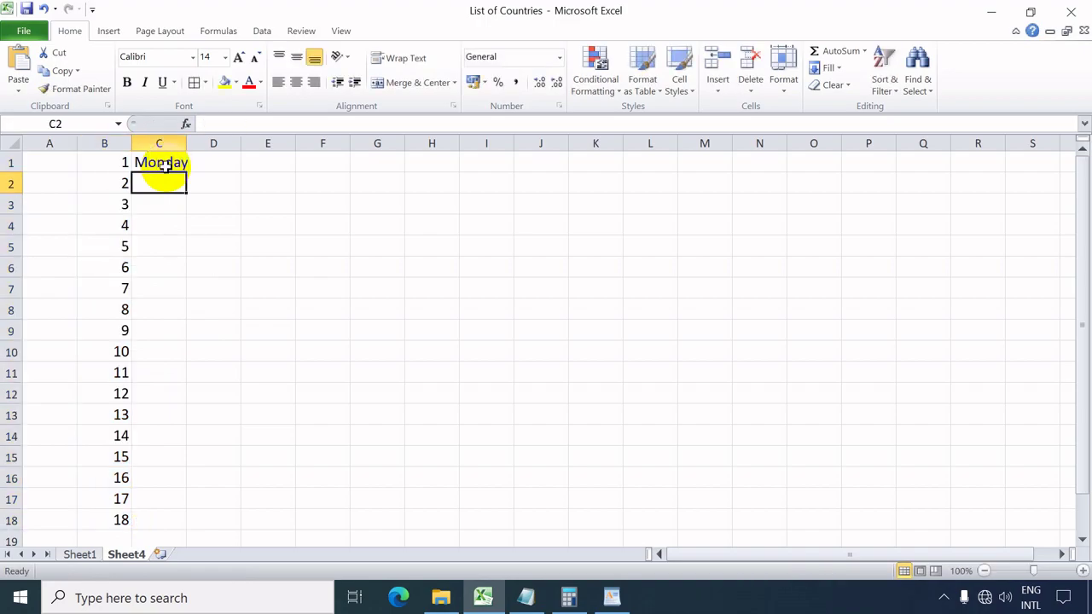
double_click(187, 142)
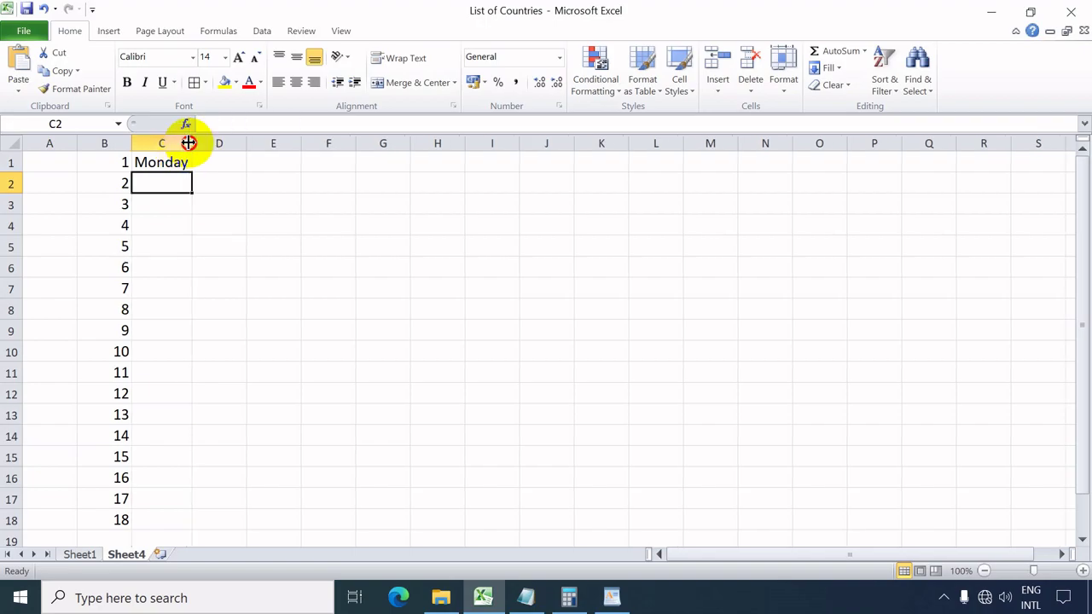
click(174, 161)
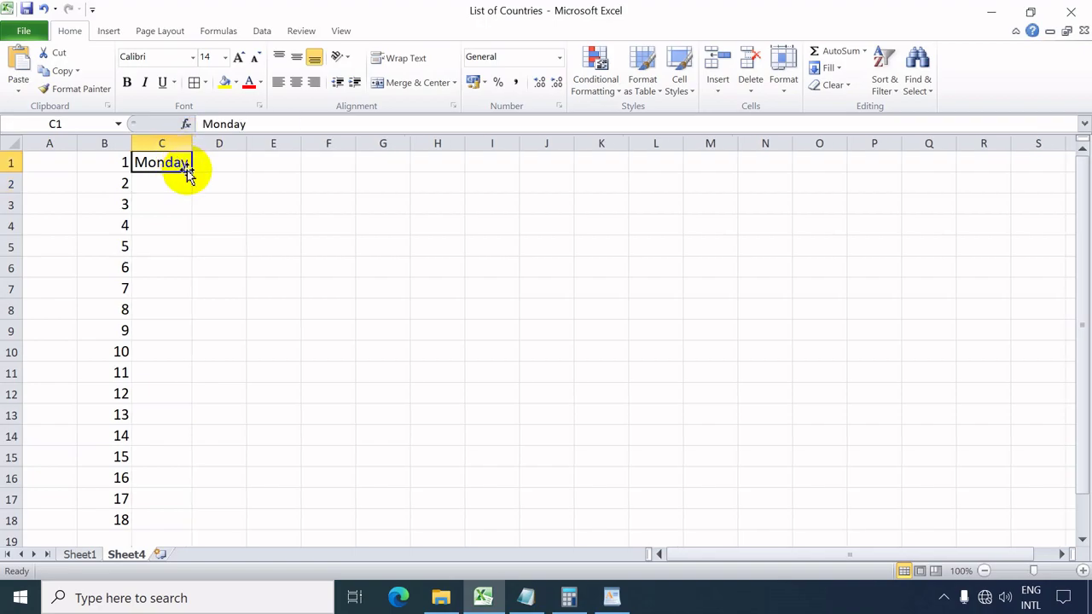
drag(192, 170, 177, 520)
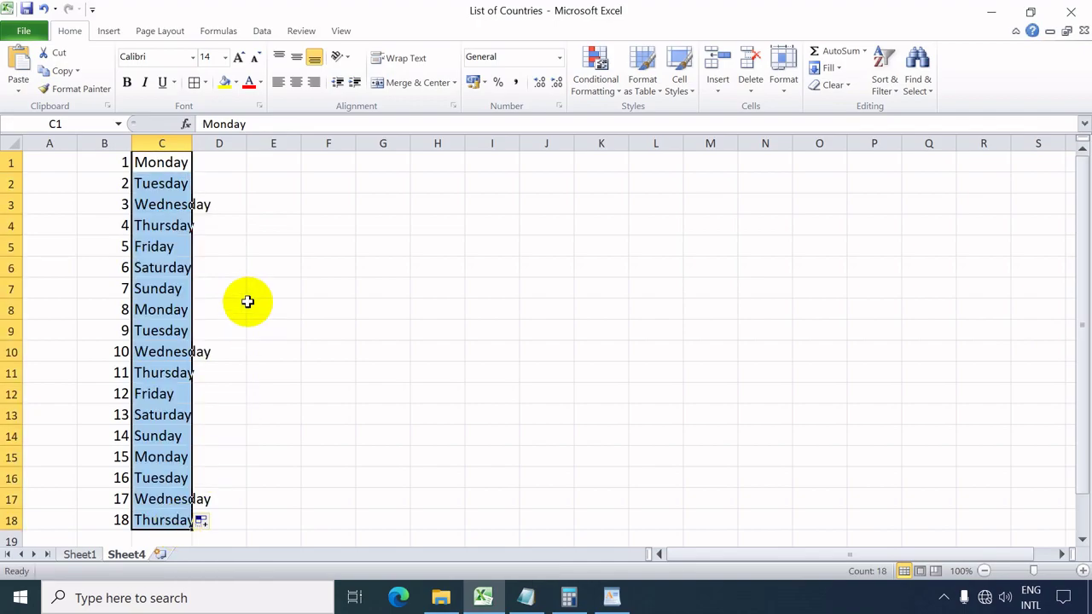
double_click(192, 142)
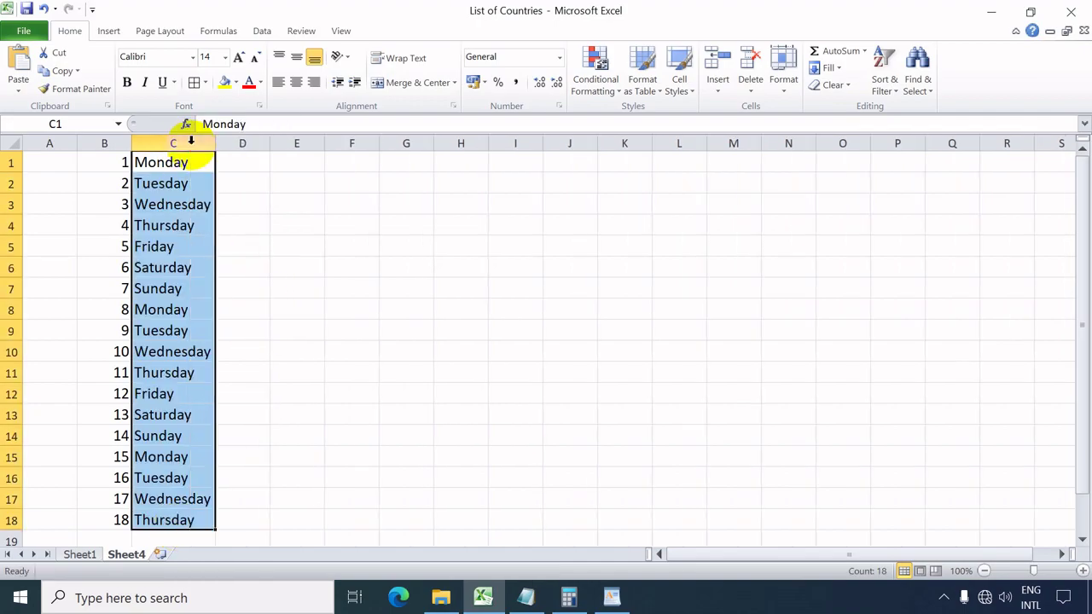
click(229, 164)
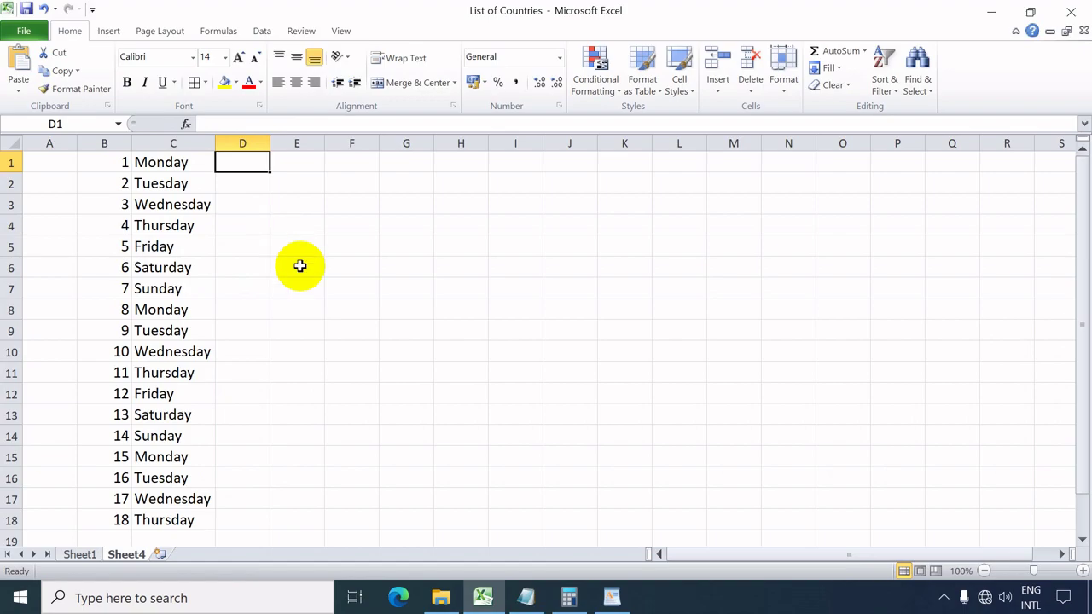
- Enter January in D1, fill months down column D, and widen it to fit September
text(January)
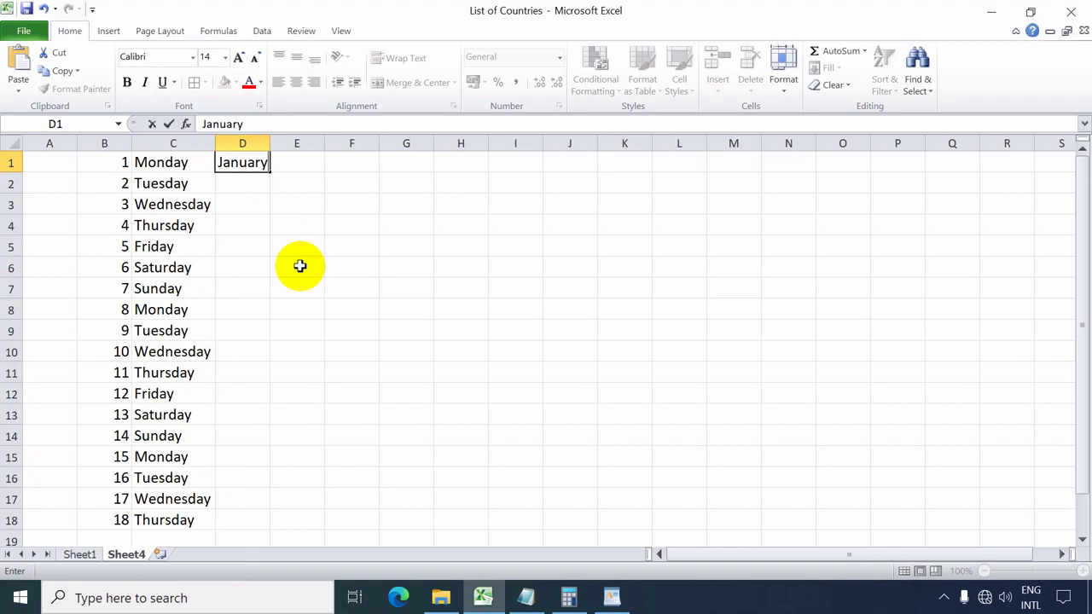
key(Return)
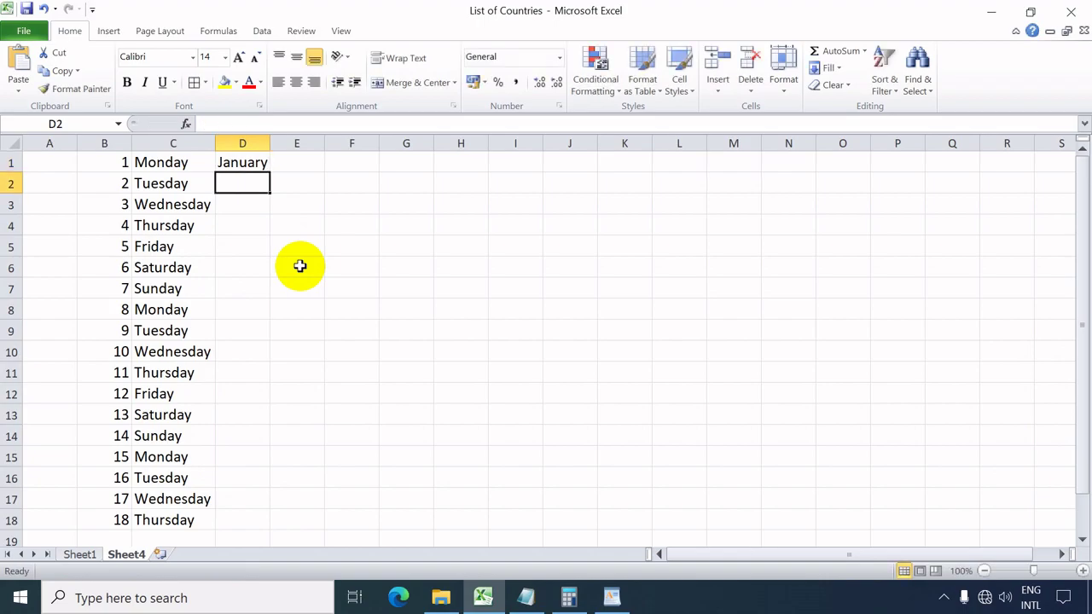
click(261, 161)
drag(271, 172, 261, 519)
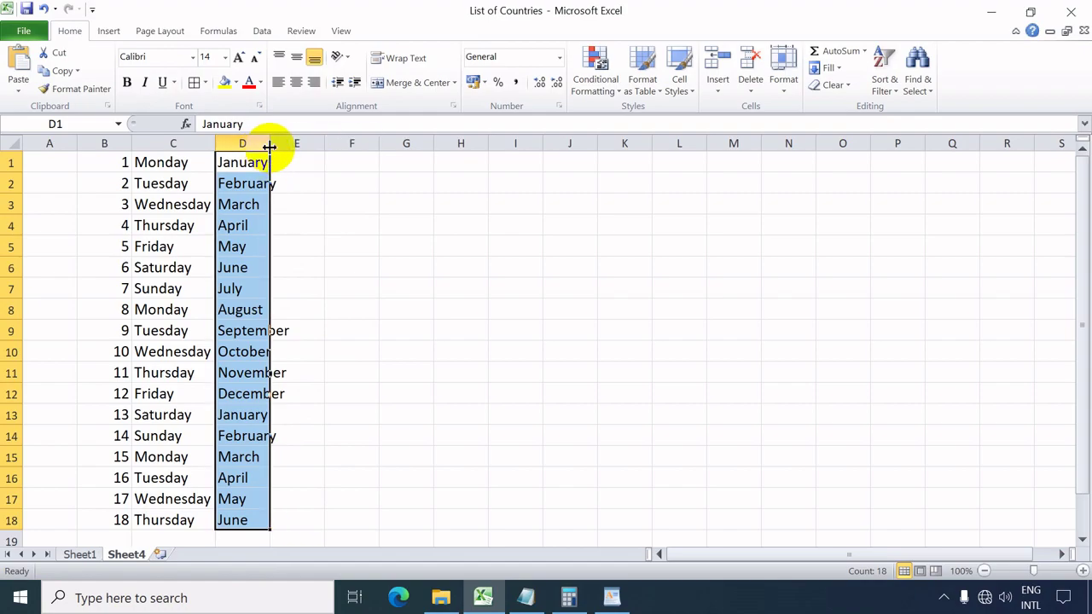
drag(269, 145, 292, 152)
click(353, 163)
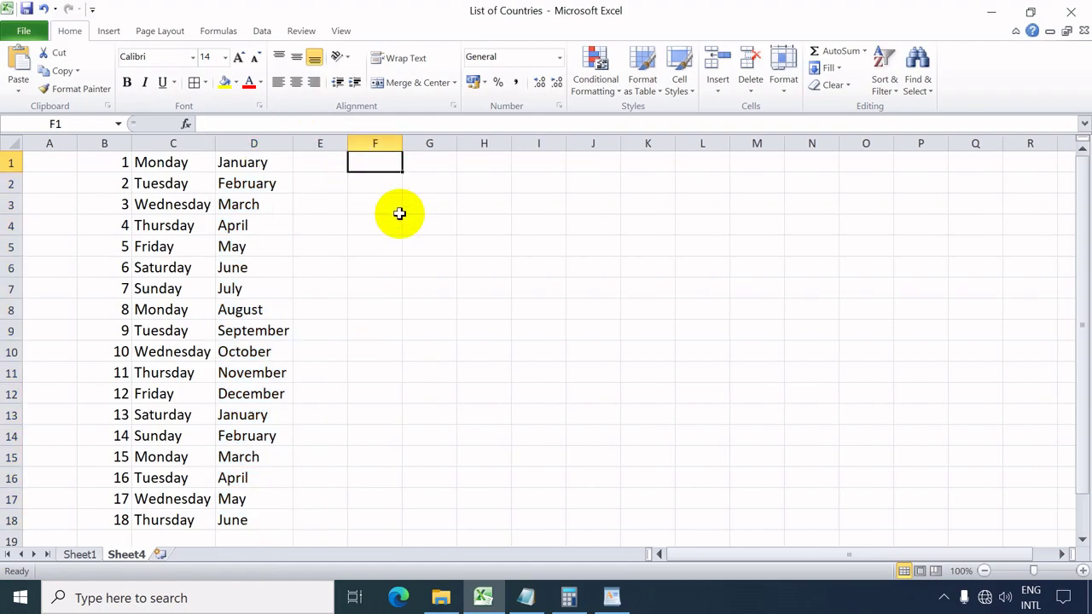
- Enter Computer in F1, AutoFit column F, and copy it down to F18
text(Computer)
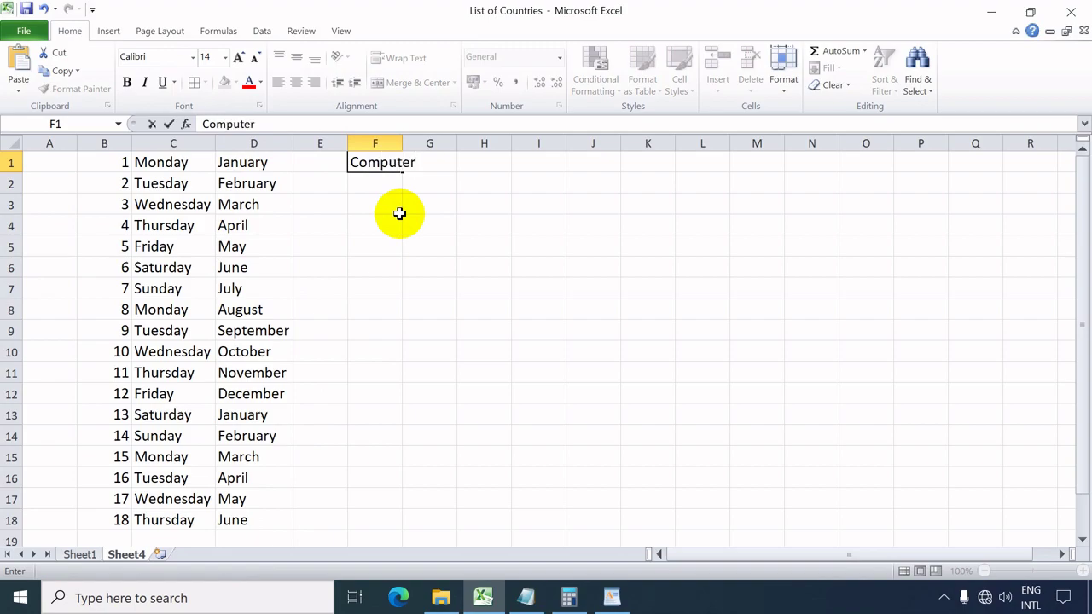
key(Return)
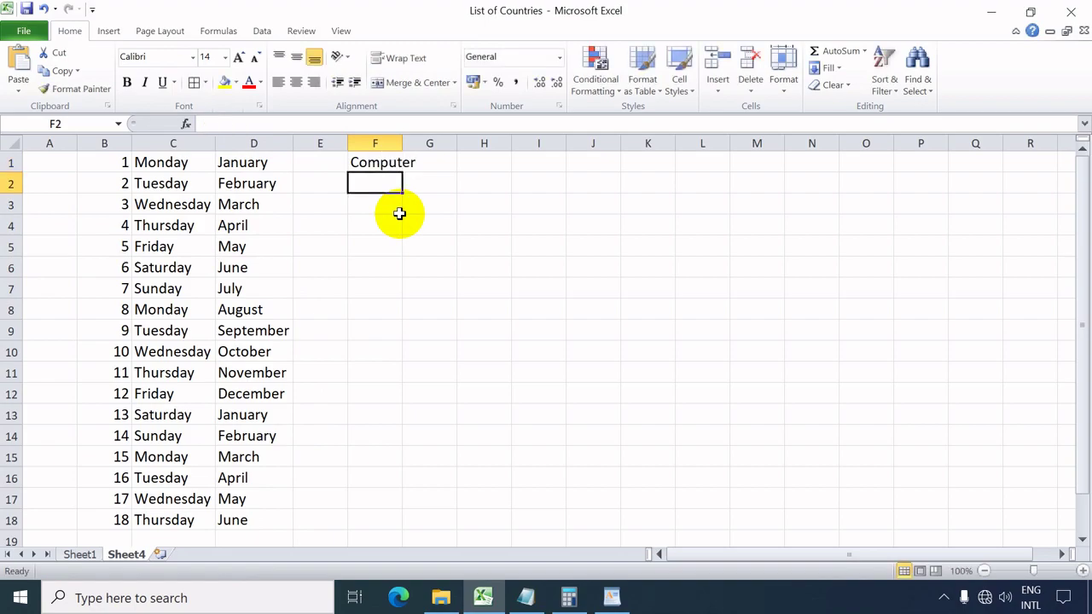
double_click(401, 144)
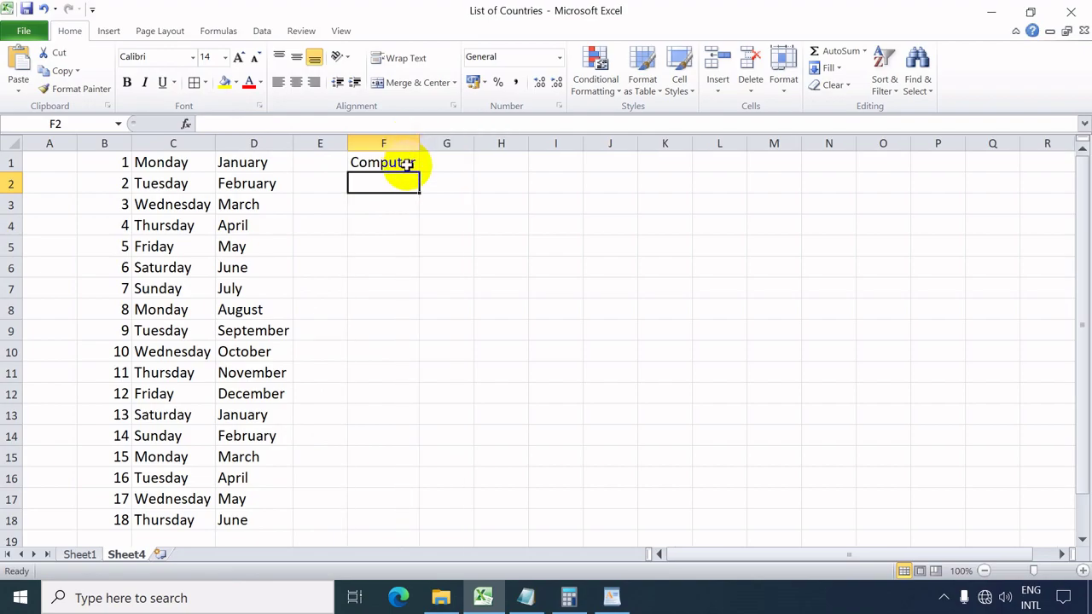
click(401, 166)
drag(418, 173, 398, 519)
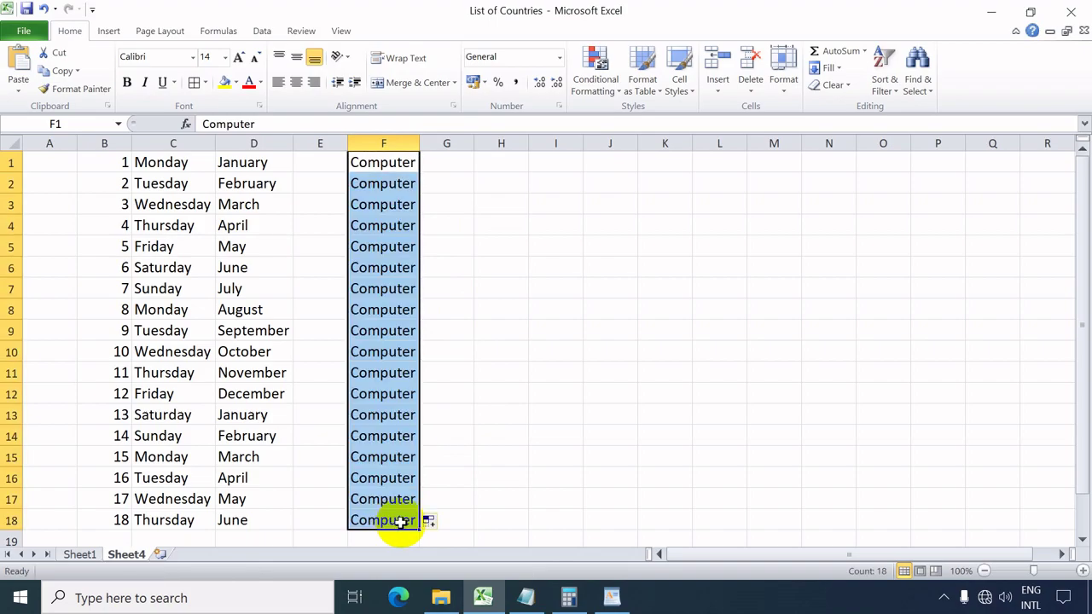
click(477, 336)
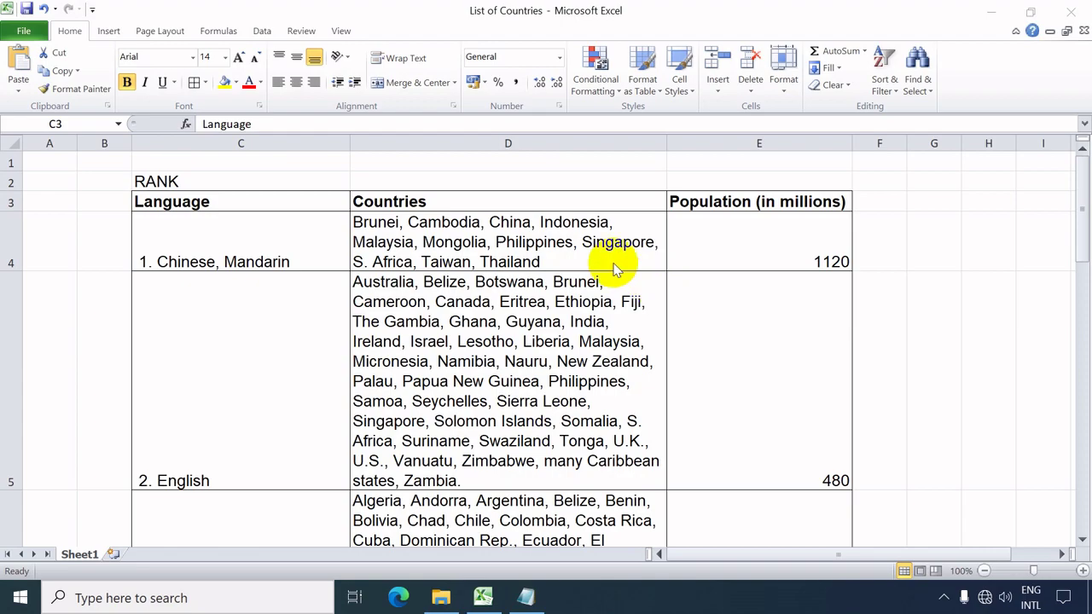
click(313, 143)
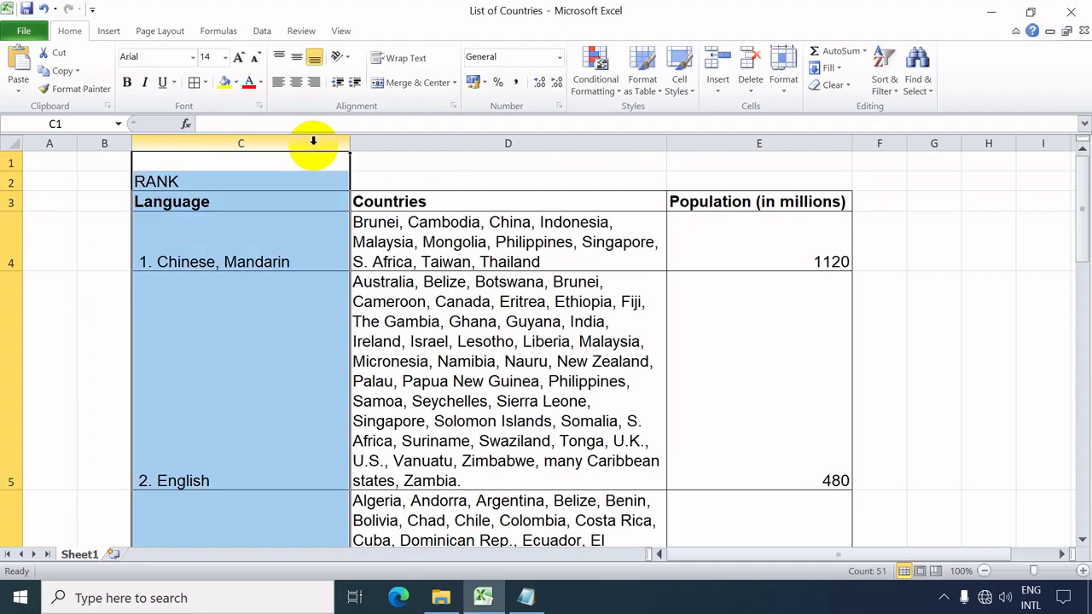
click(414, 143)
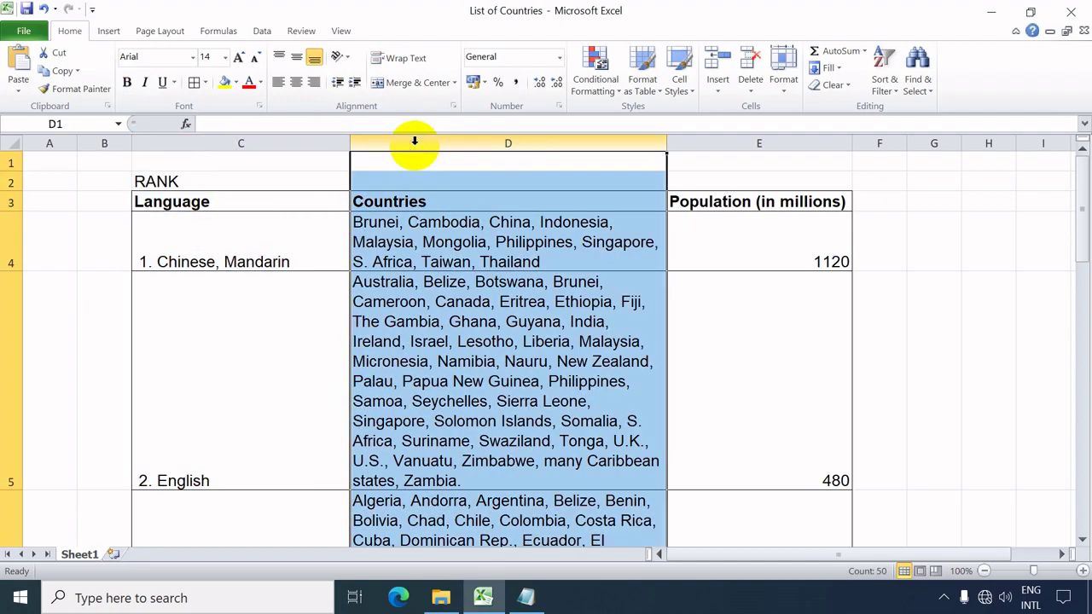
click(688, 143)
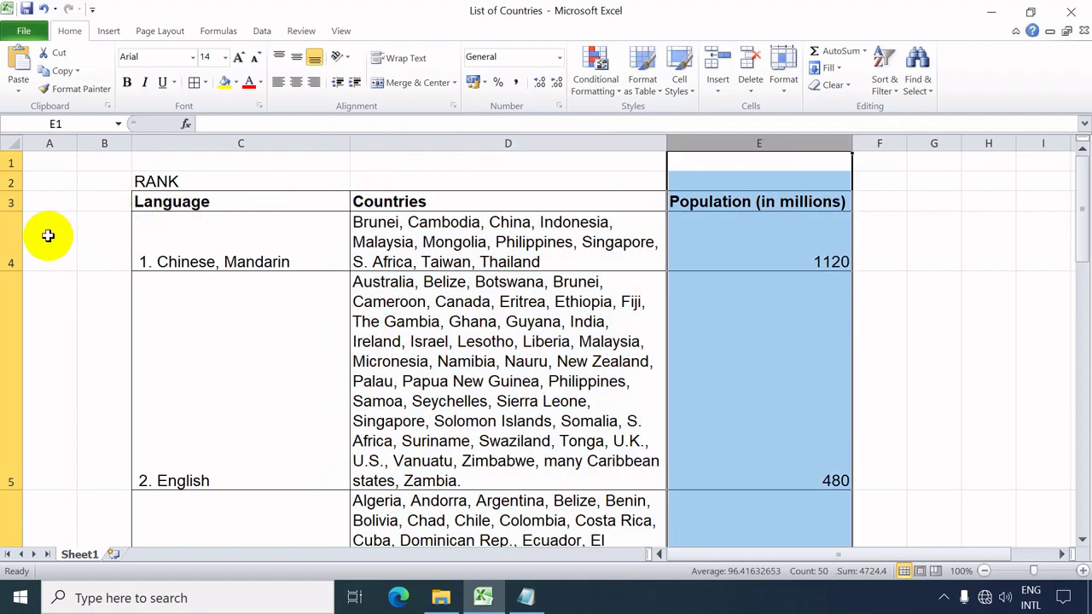
click(8, 202)
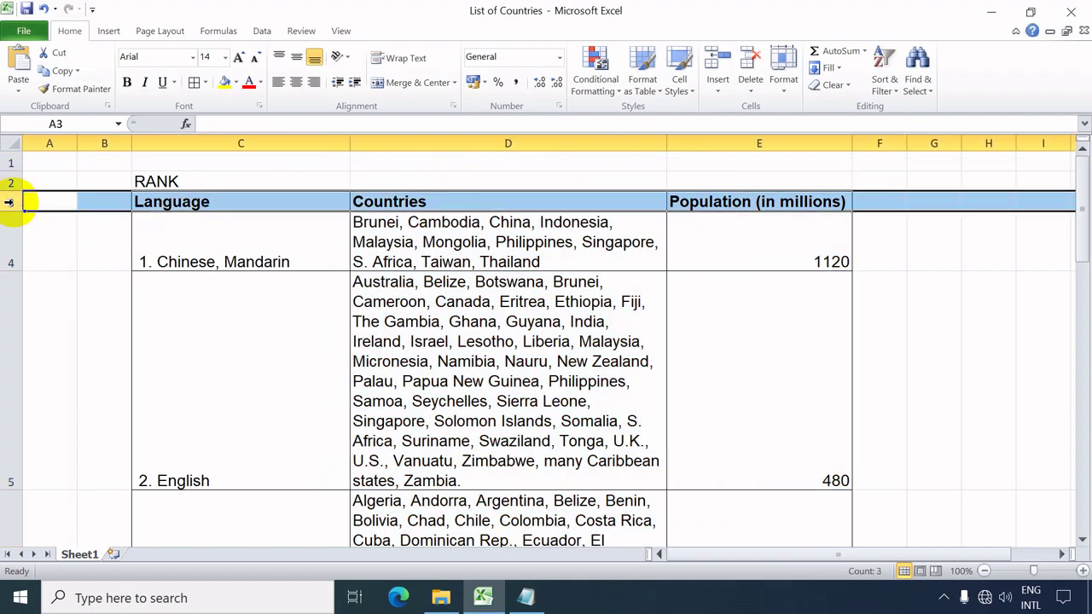
click(6, 249)
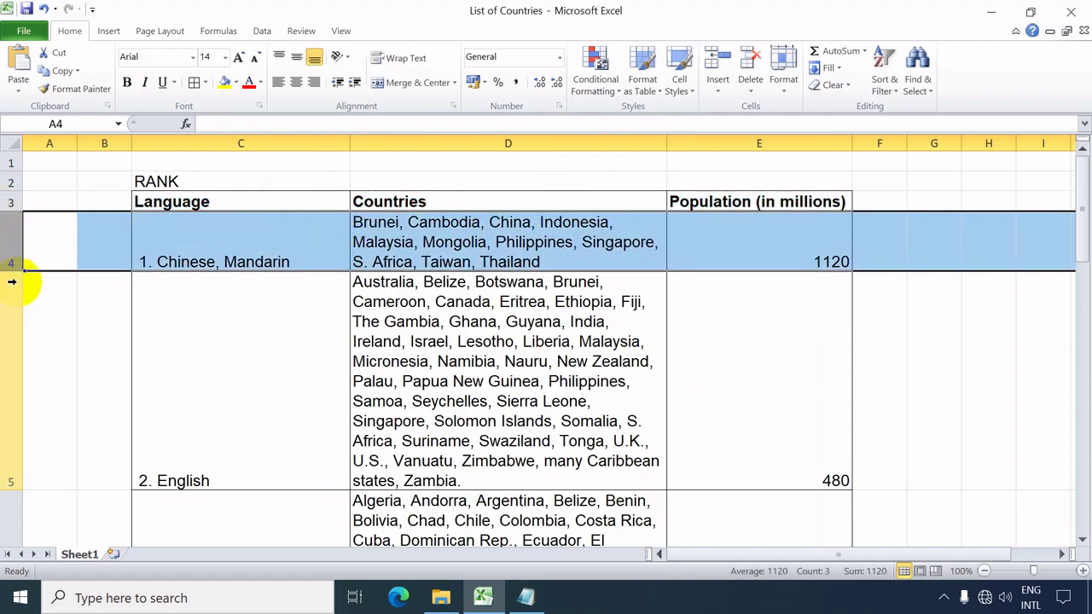
click(11, 346)
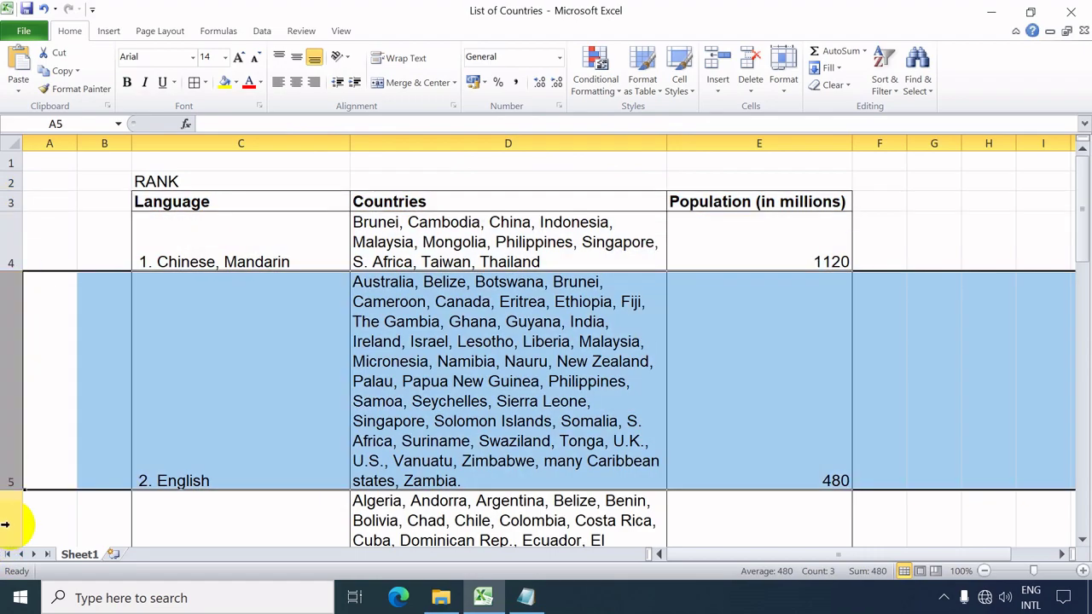
click(4, 522)
scroll(9, 512, down, 2)
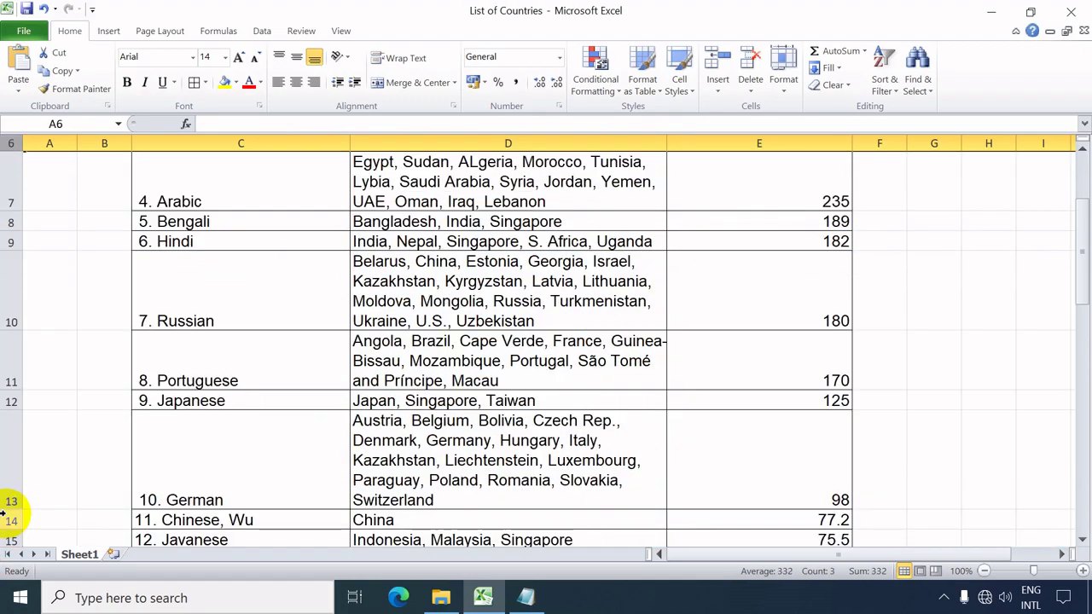
click(6, 350)
scroll(12, 502, down, 1)
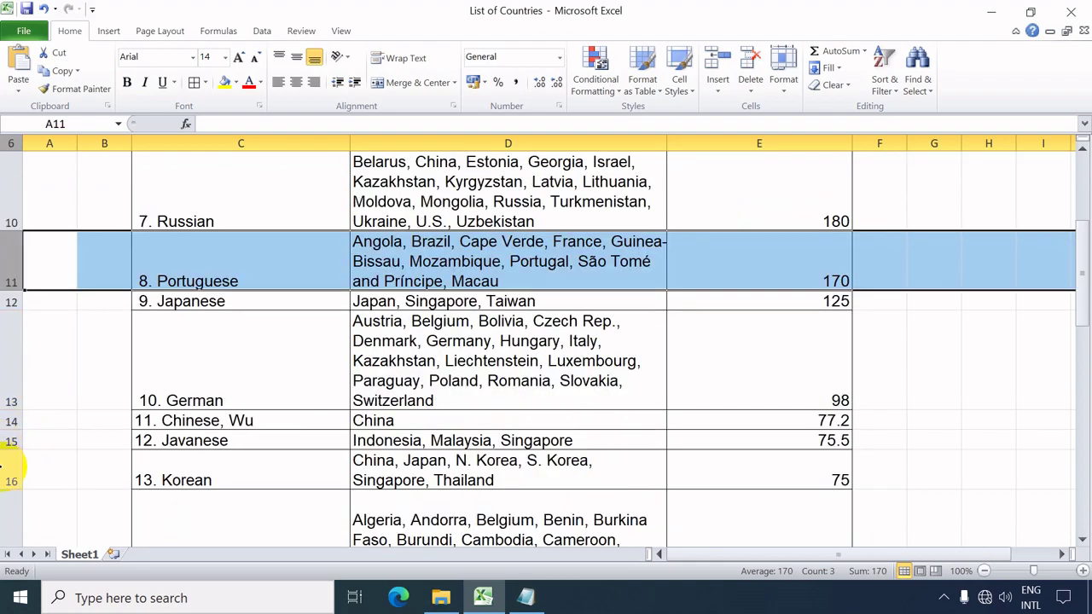
click(13, 476)
scroll(12, 470, down, 1)
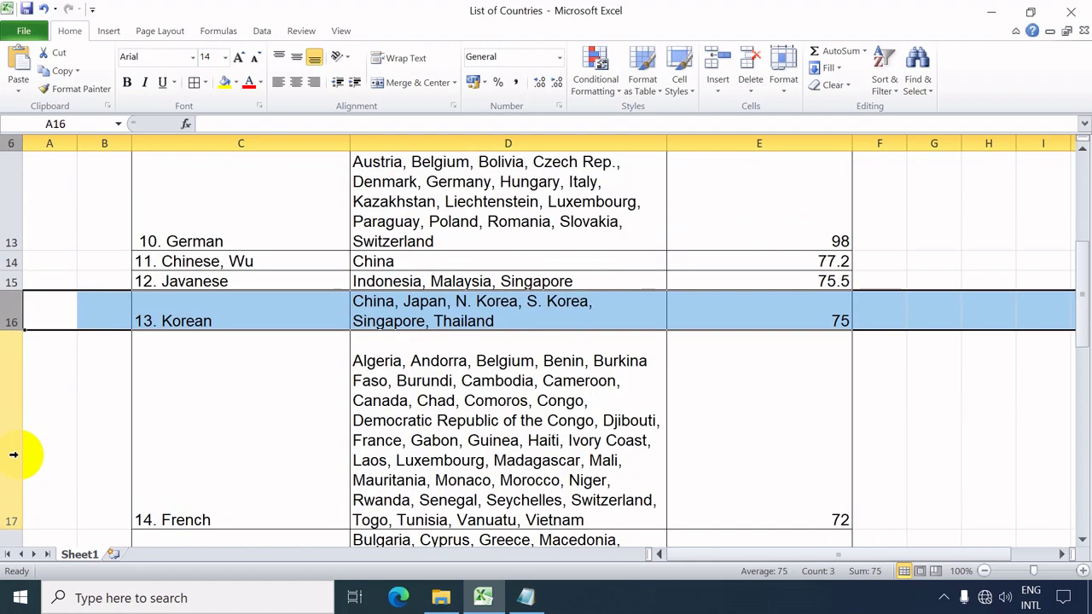
click(14, 452)
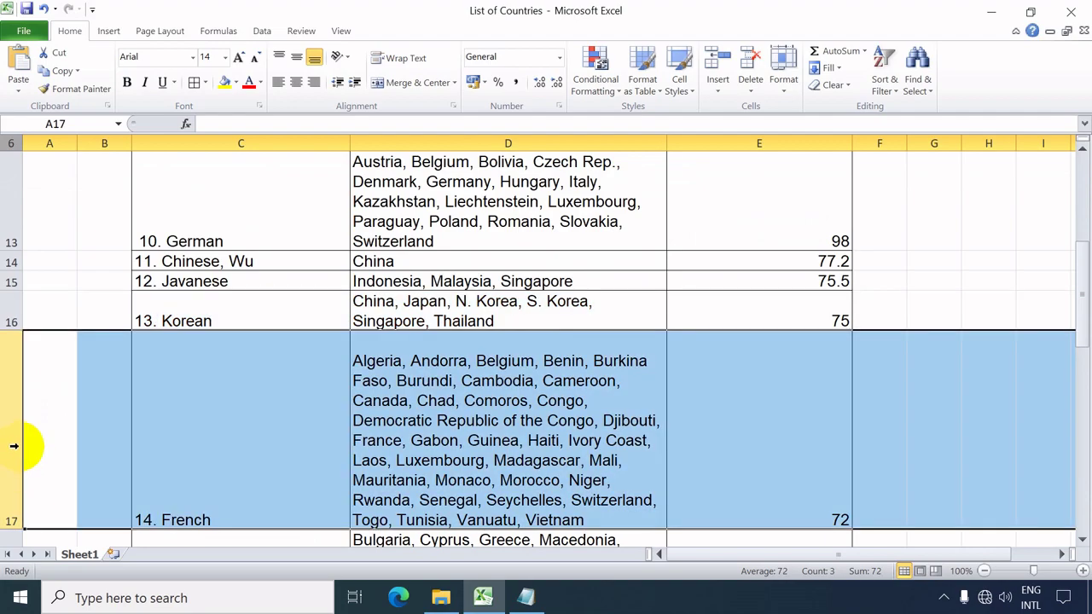
scroll(13, 445, up, 4)
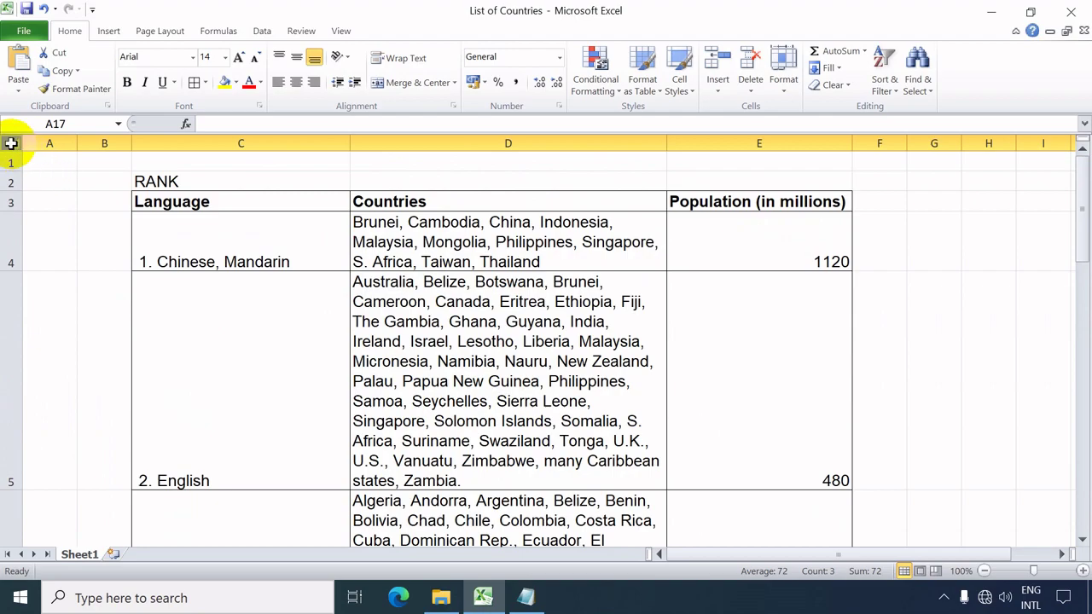
- Select every cell on the worksheet using the Select All corner button
click(11, 144)
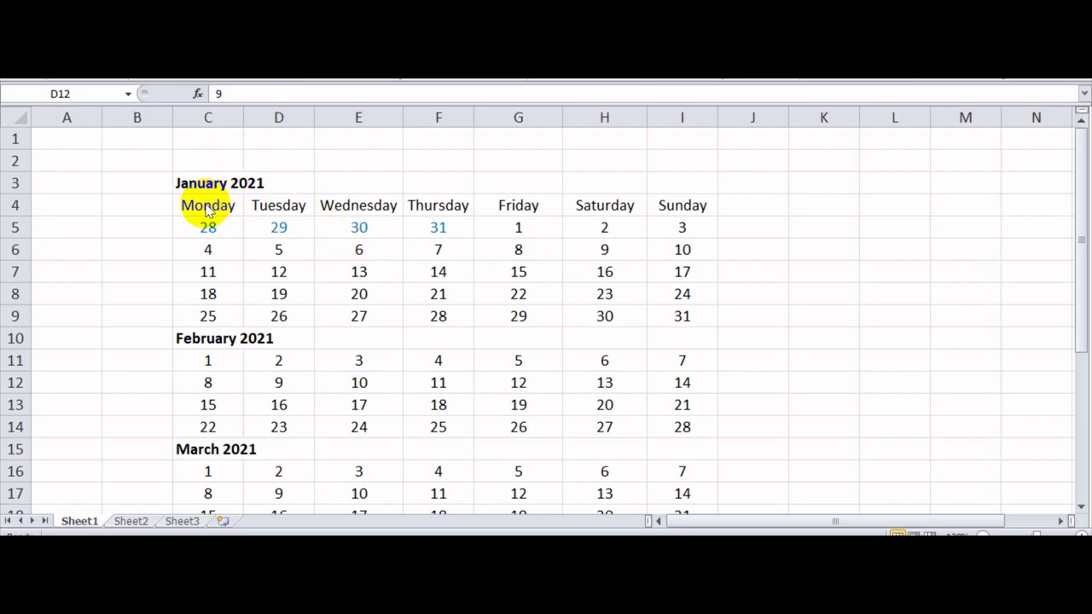
- From C3, jump down column C to its last filled cell and back; from the Monday heading in C4, jump across row 4 to Sunday and back
click(205, 183)
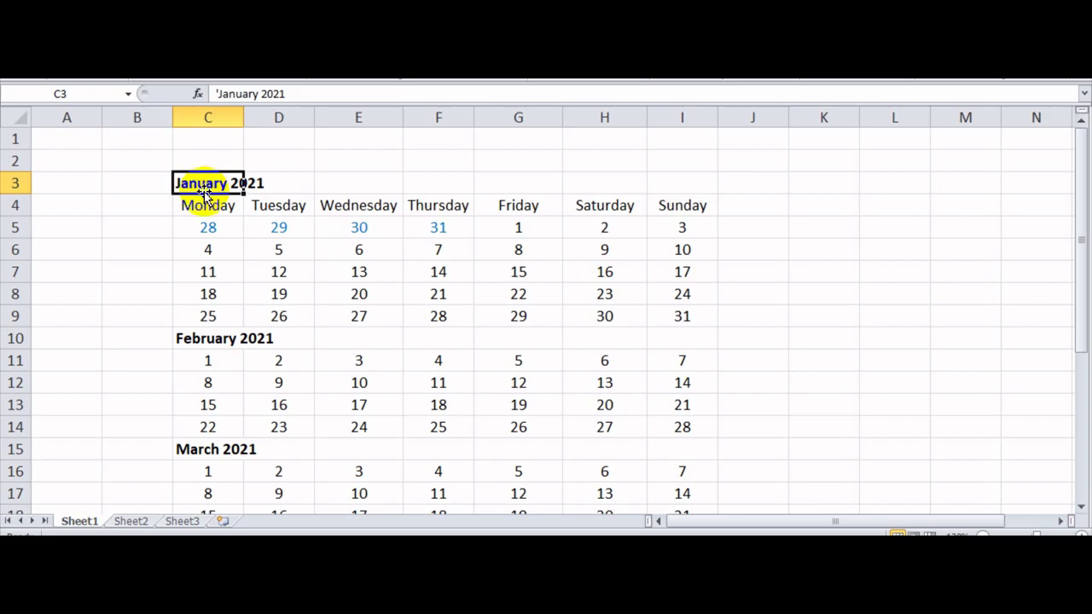
key(ctrl+Down)
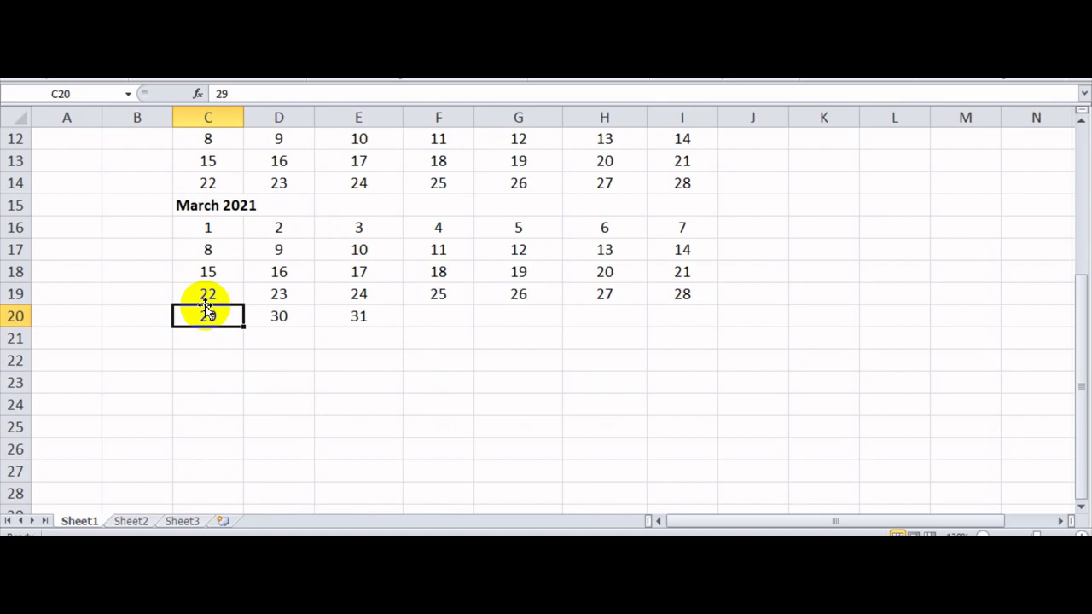
key(ctrl+Up)
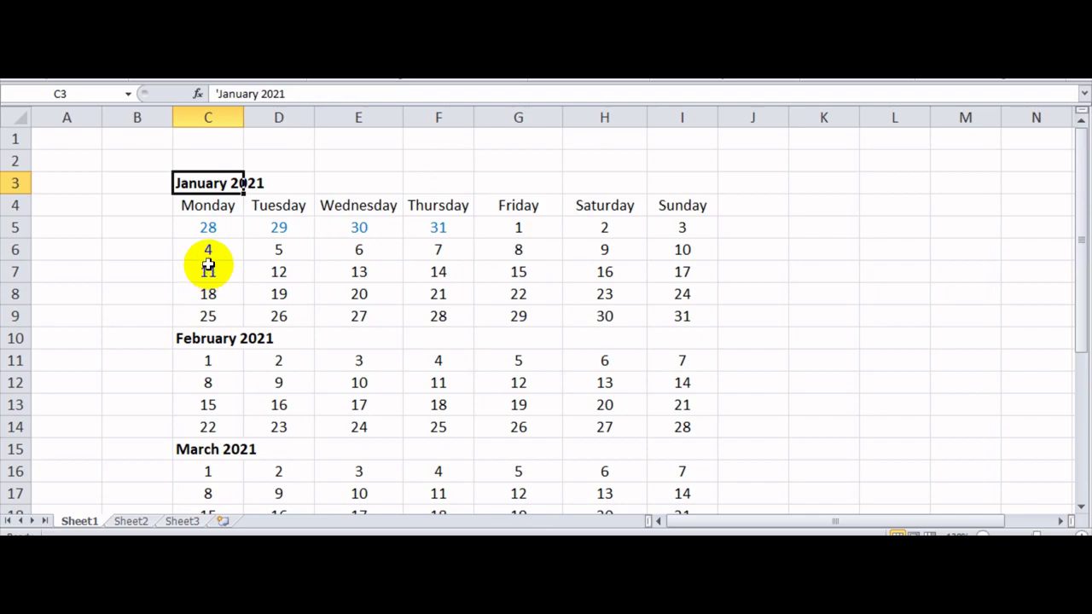
click(202, 207)
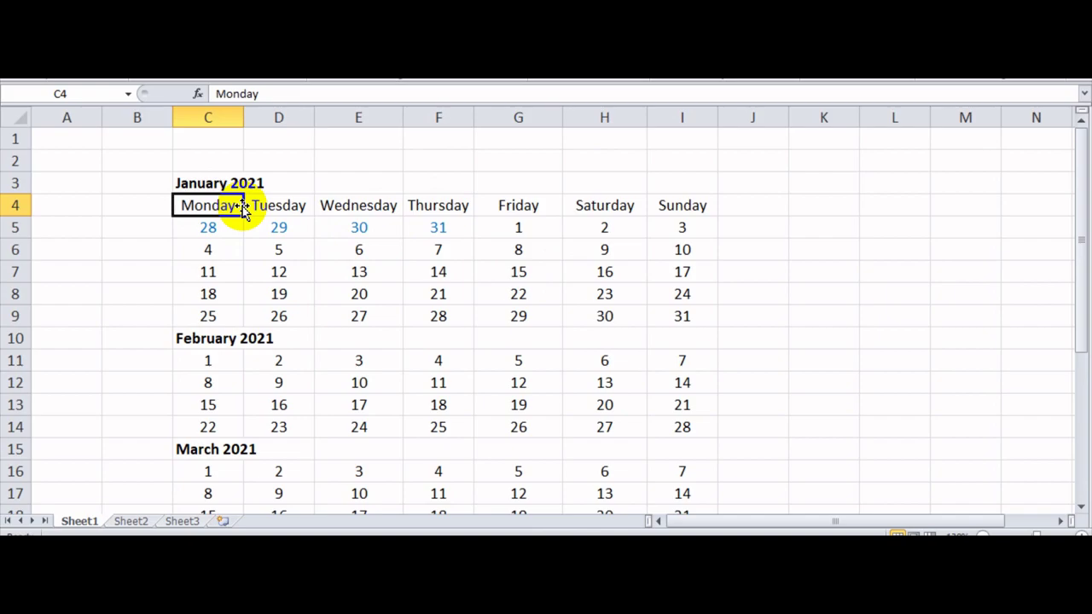
key(ctrl+Right)
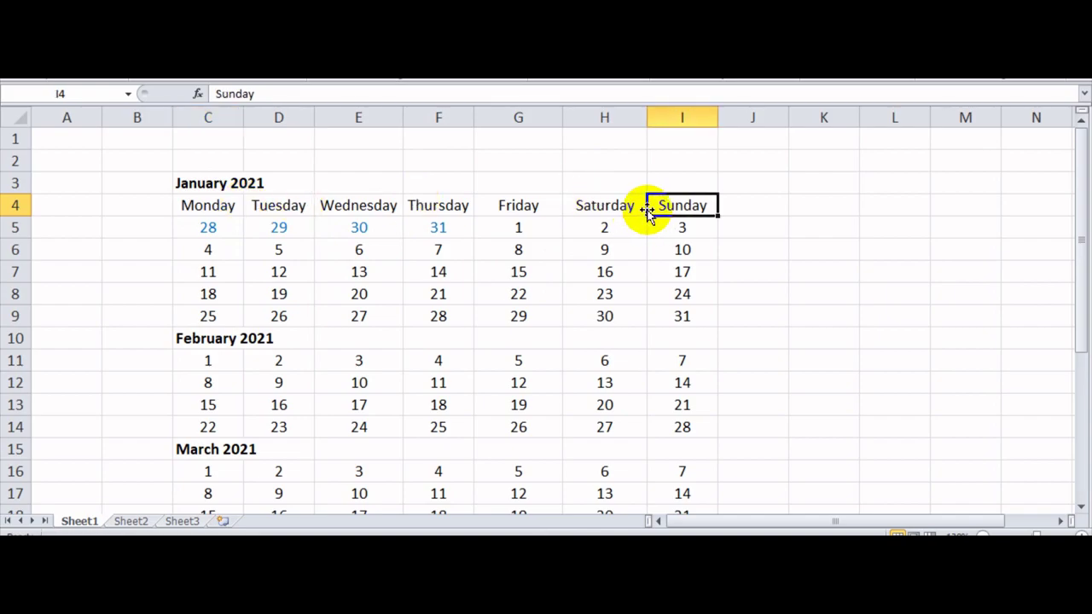
key(ctrl+Left)
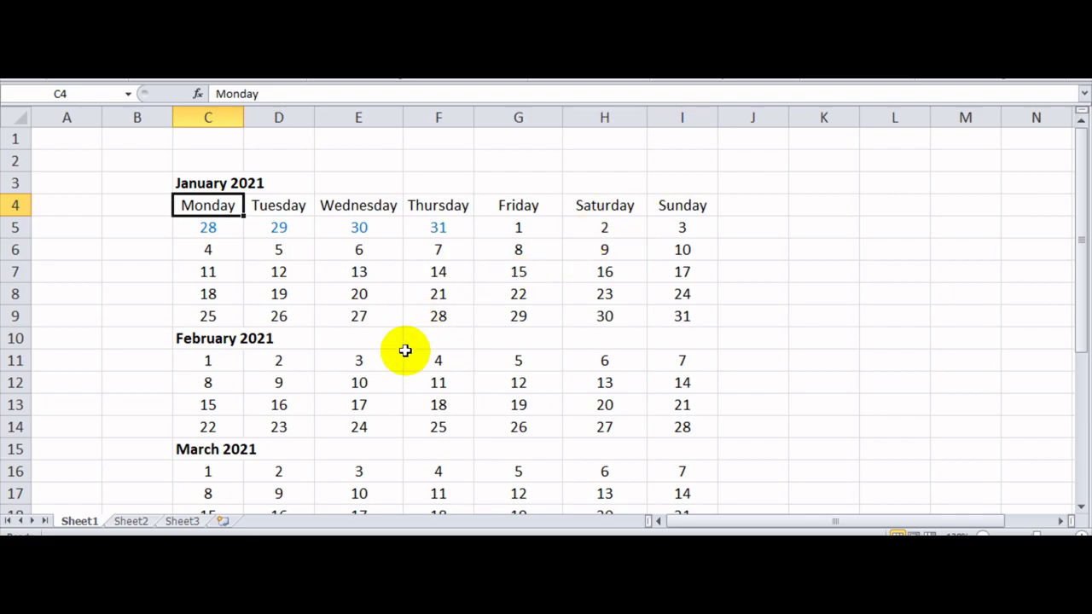